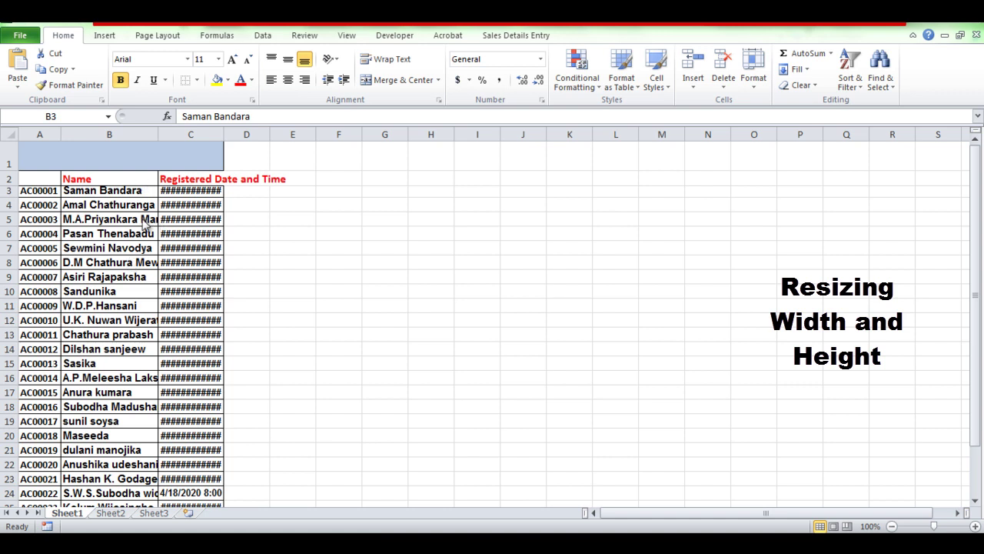
Widen the Name column B by dragging, then AutoFit it to the longest registrant name
{"action": "left_click", "coordinate": [158, 135]}
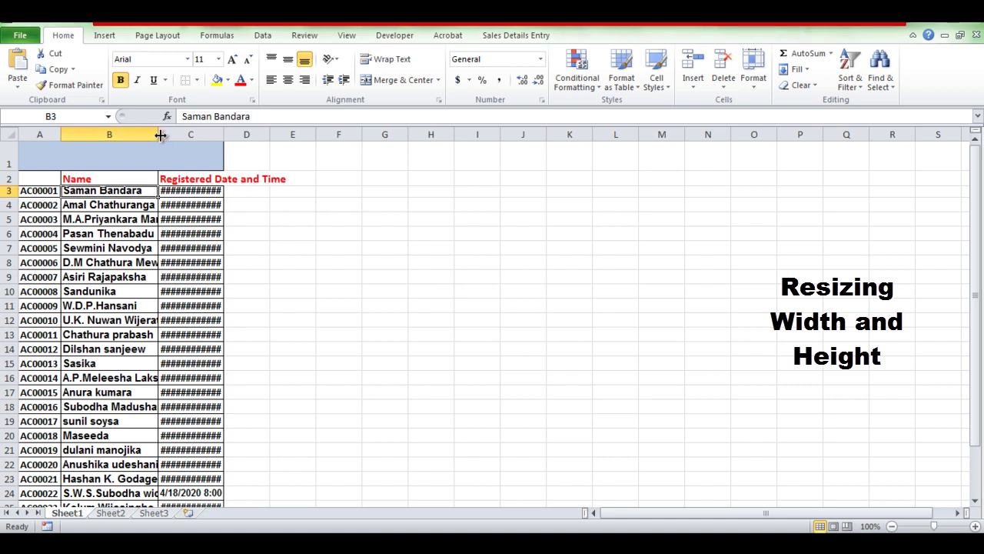
{"action": "left_click_drag", "start_coordinate": [160, 136], "coordinate": [299, 156]}
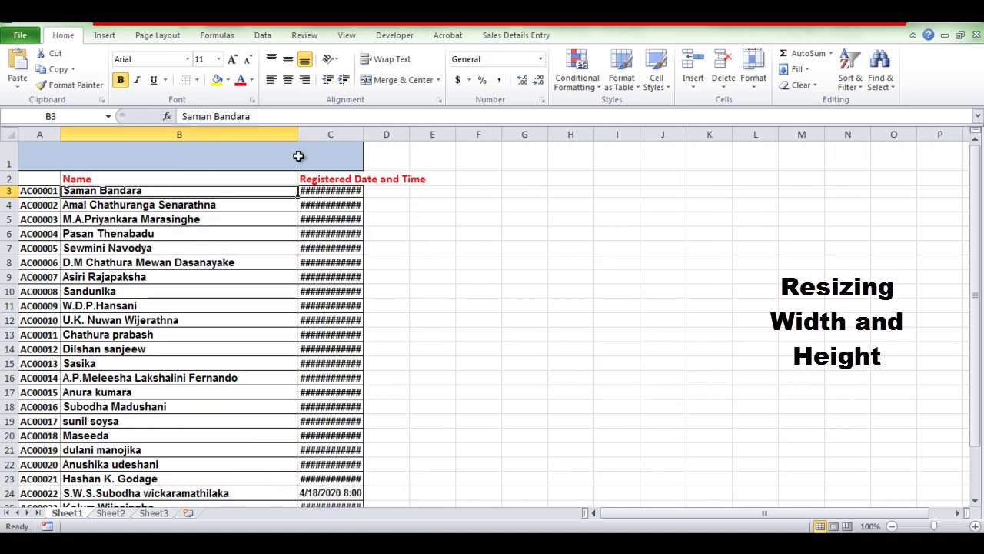
{"action": "mouse_move", "coordinate": [297, 135]}
{"action": "left_mouse_down"}
{"action": "mouse_move", "coordinate": [335, 139]}
{"action": "mouse_move", "coordinate": [320, 134]}
{"action": "left_mouse_up"}
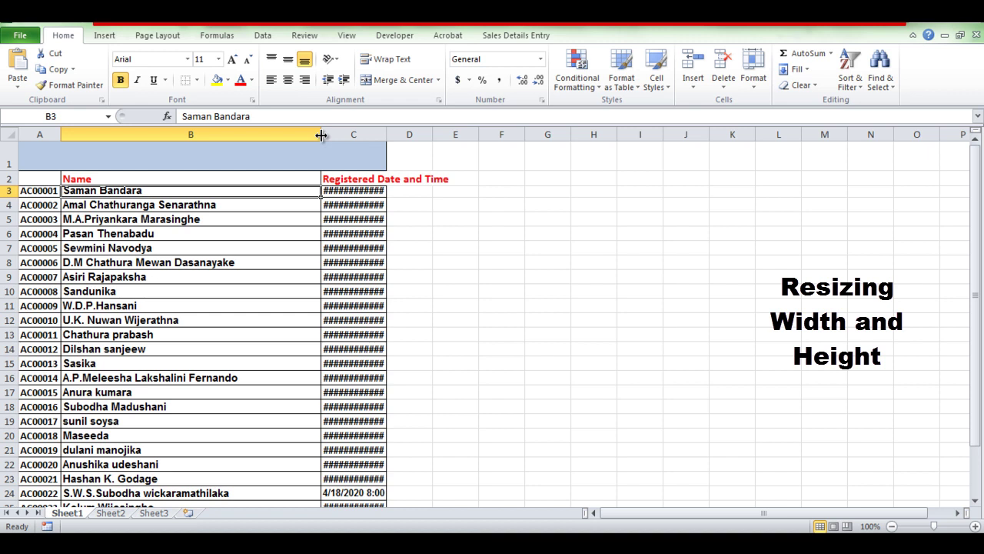
{"action": "double_click", "coordinate": [320, 136]}
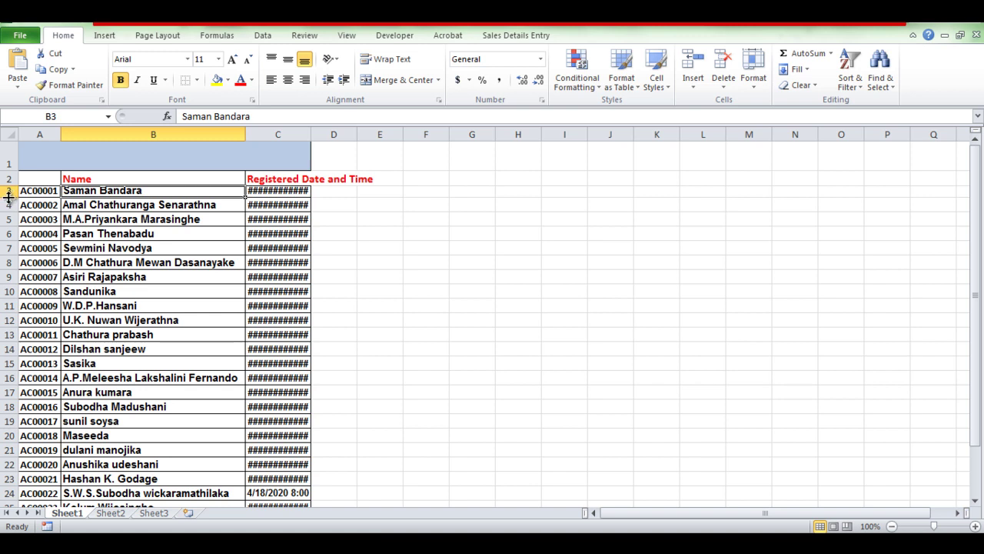
Make row 3 taller, then AutoFit it back to a height that fits its text
{"action": "left_click_drag", "start_coordinate": [9, 197], "coordinate": [9, 209]}
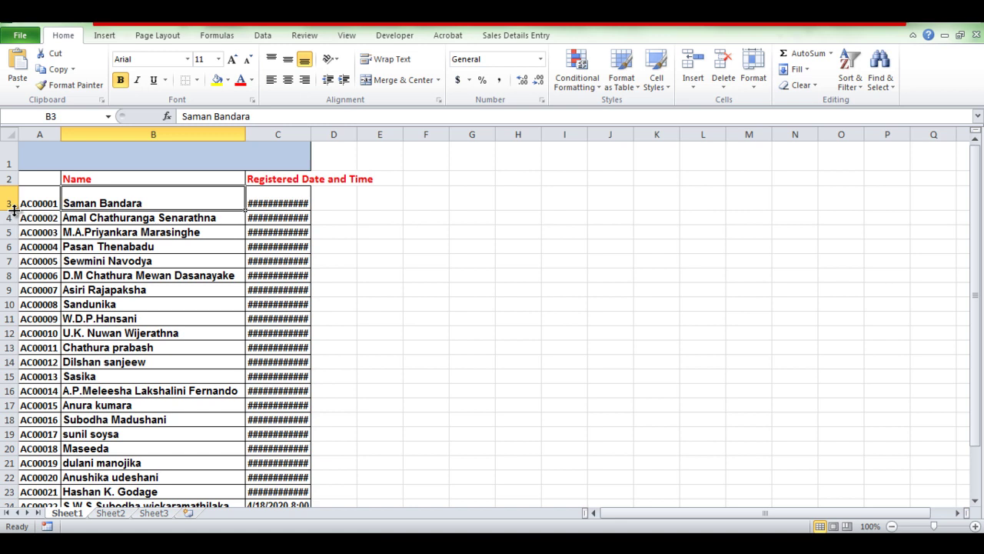
{"action": "double_click", "coordinate": [14, 210]}
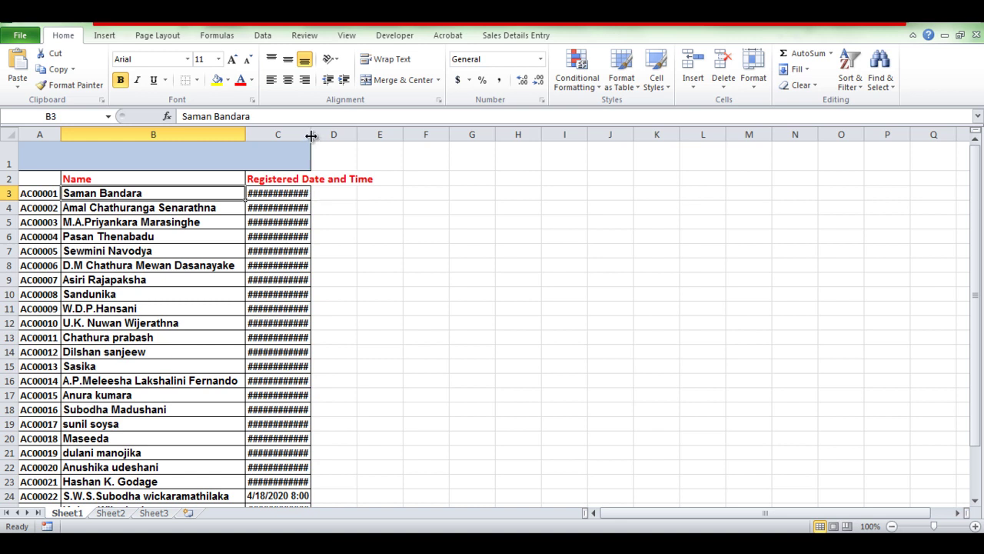
AutoFit the Registered Date and Time and ID columns, then undo a trial row 3 height increase
{"action": "left_click_drag", "start_coordinate": [311, 135], "coordinate": [369, 138]}
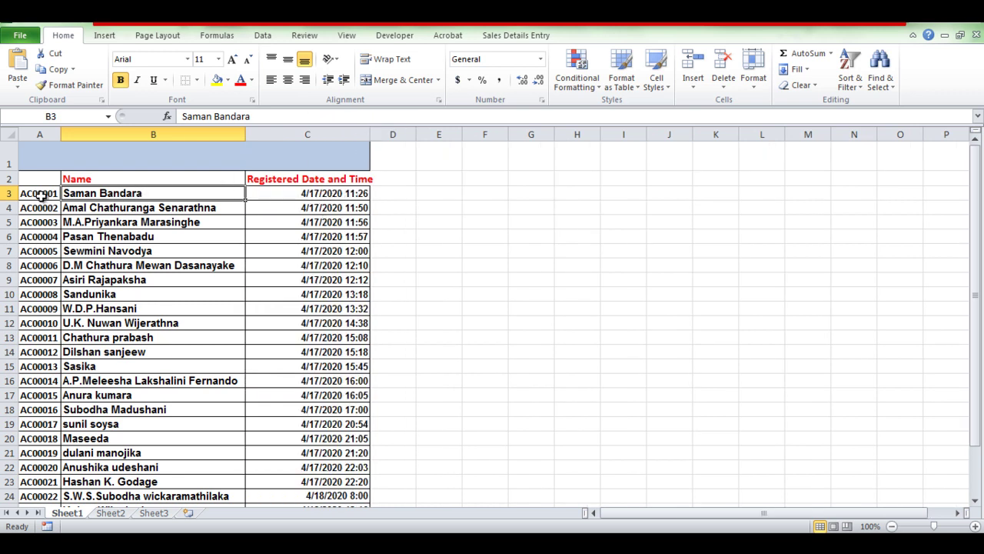
{"action": "left_click_drag", "start_coordinate": [59, 134], "coordinate": [39, 135]}
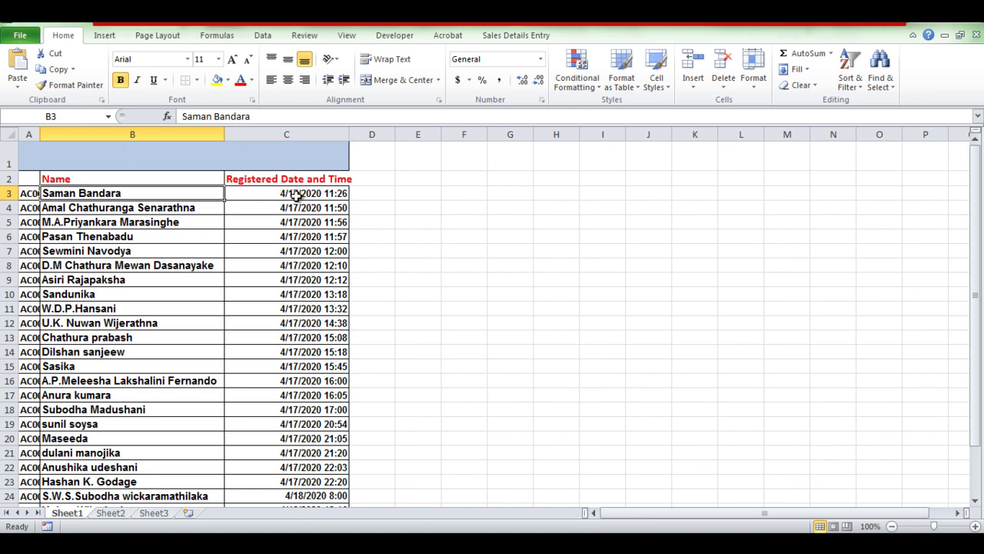
{"action": "double_click", "coordinate": [348, 135]}
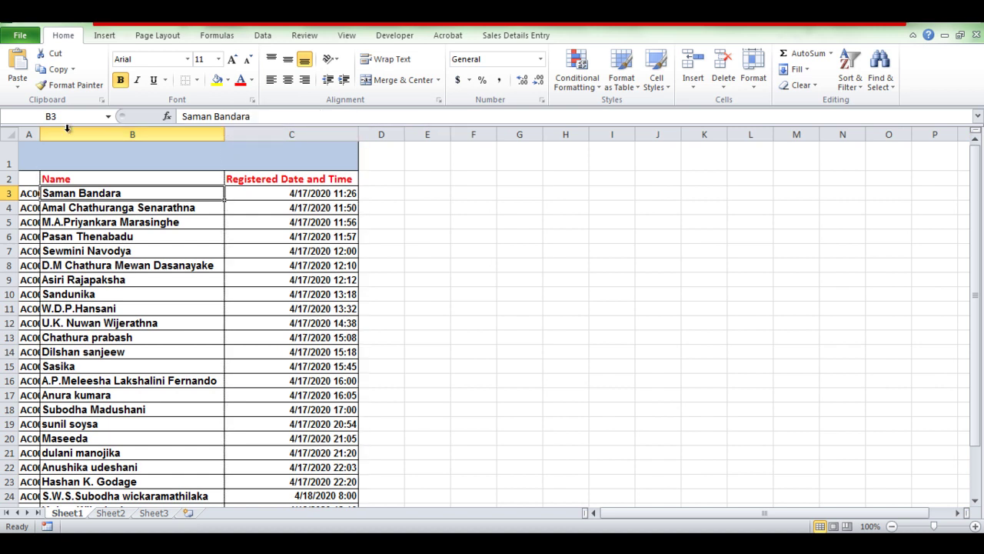
{"action": "double_click", "coordinate": [40, 135]}
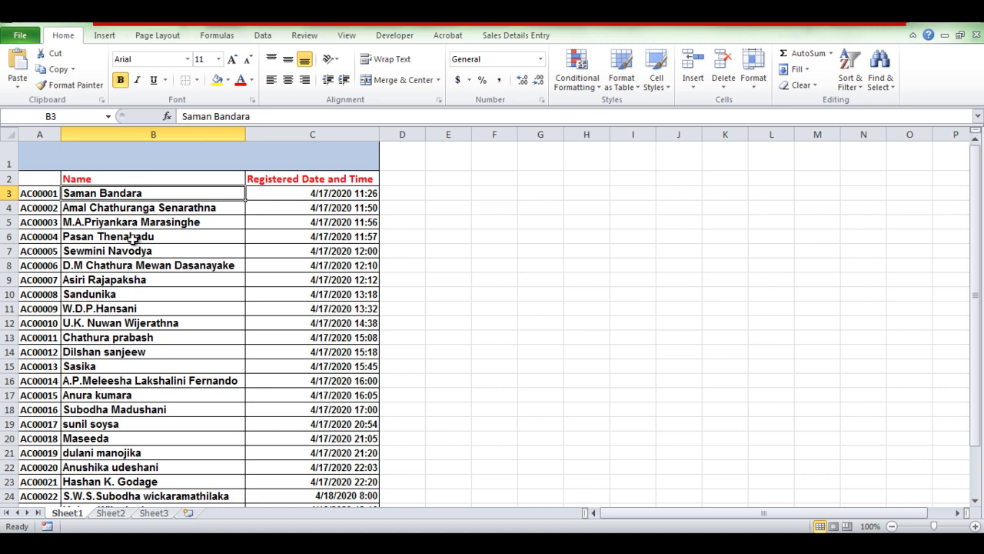
{"action": "left_click_drag", "start_coordinate": [11, 200], "coordinate": [12, 225]}
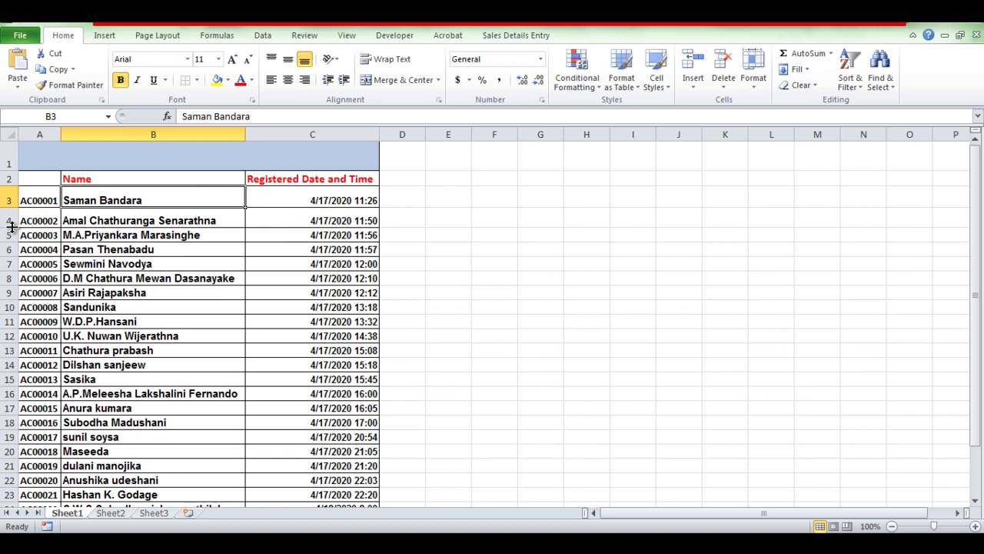
{"action": "key", "text": "ctrl+z"}
{"action": "key", "text": "ctrl+z"}
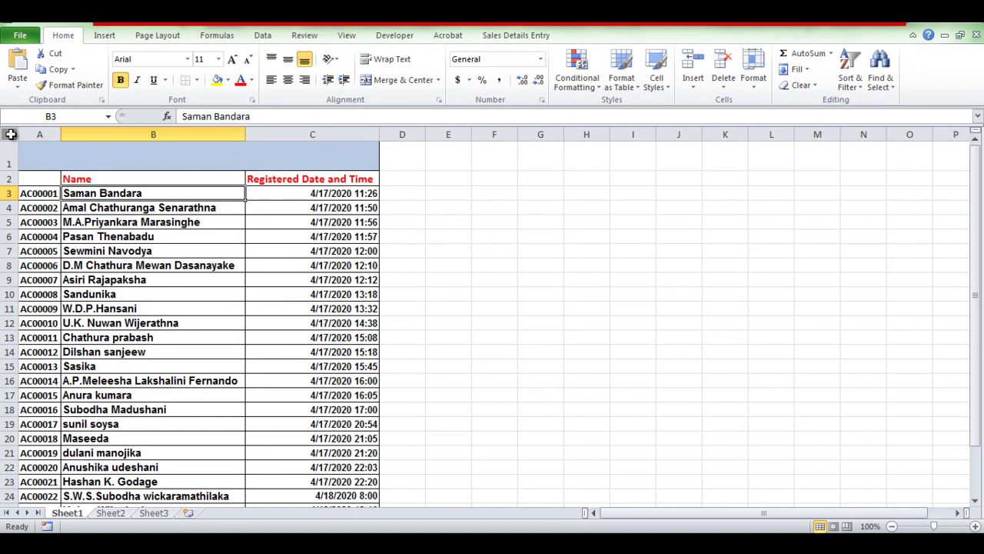
{"action": "left_click", "coordinate": [11, 134]}
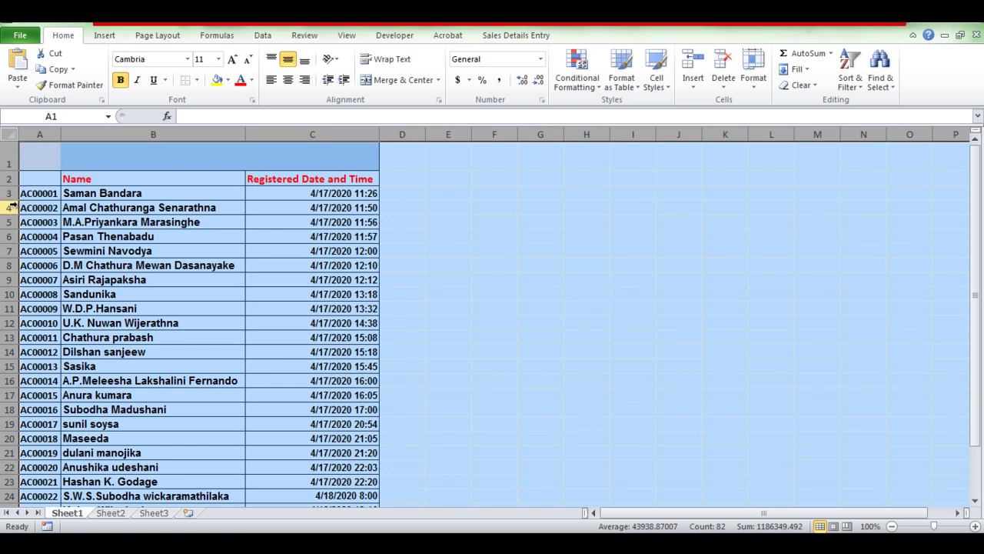
{"action": "left_click_drag", "start_coordinate": [13, 200], "coordinate": [13, 214]}
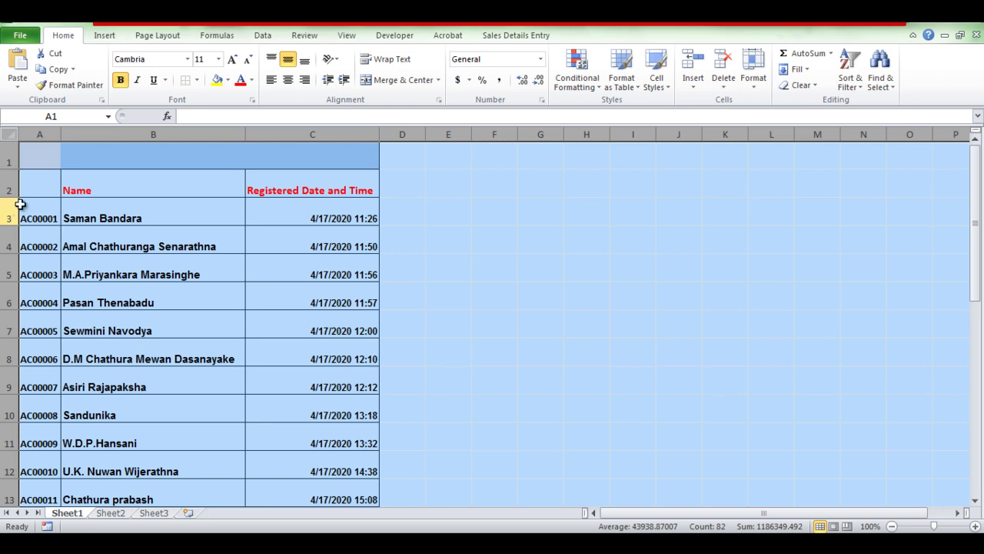
{"action": "left_click", "coordinate": [640, 214]}
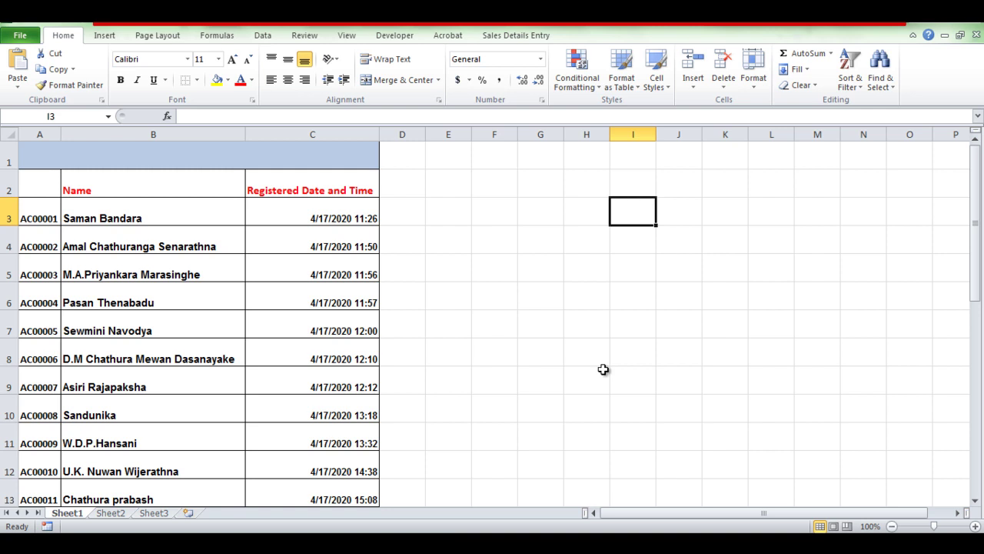
{"action": "left_click", "coordinate": [13, 135]}
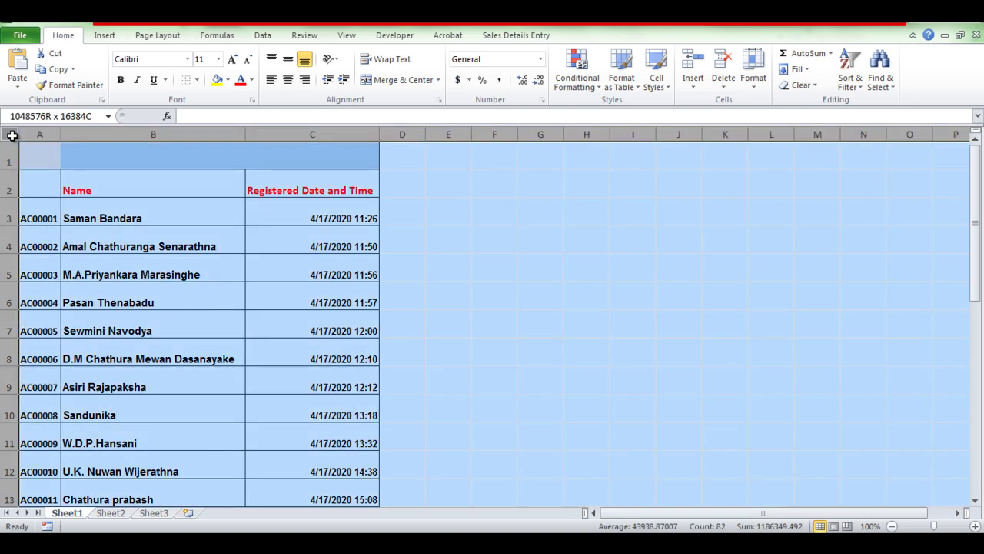
{"action": "left_click_drag", "start_coordinate": [246, 137], "coordinate": [138, 144]}
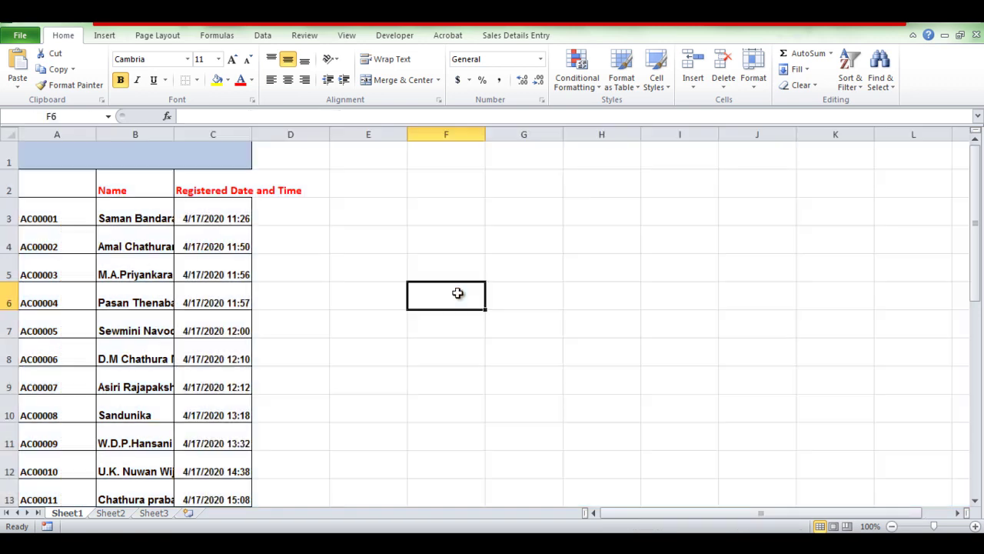
{"action": "left_click", "coordinate": [457, 293]}
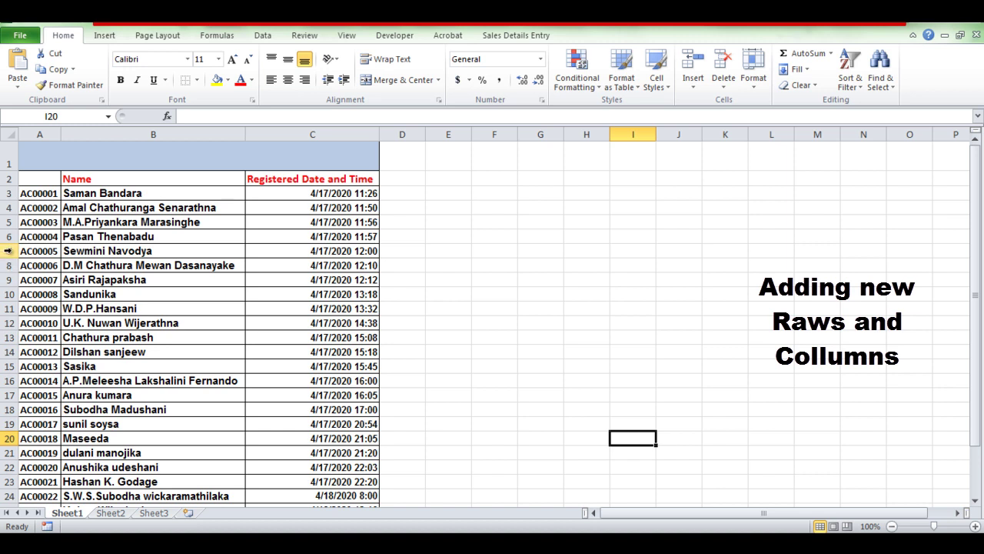
{"action": "left_click", "coordinate": [7, 251]}
{"action": "right_click", "coordinate": [12, 252]}
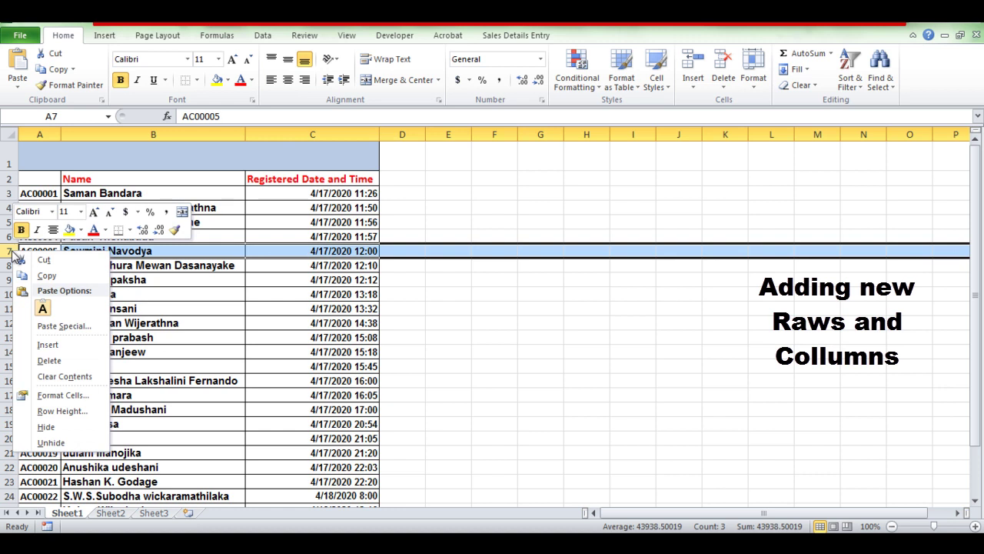
{"action": "left_click", "coordinate": [48, 344]}
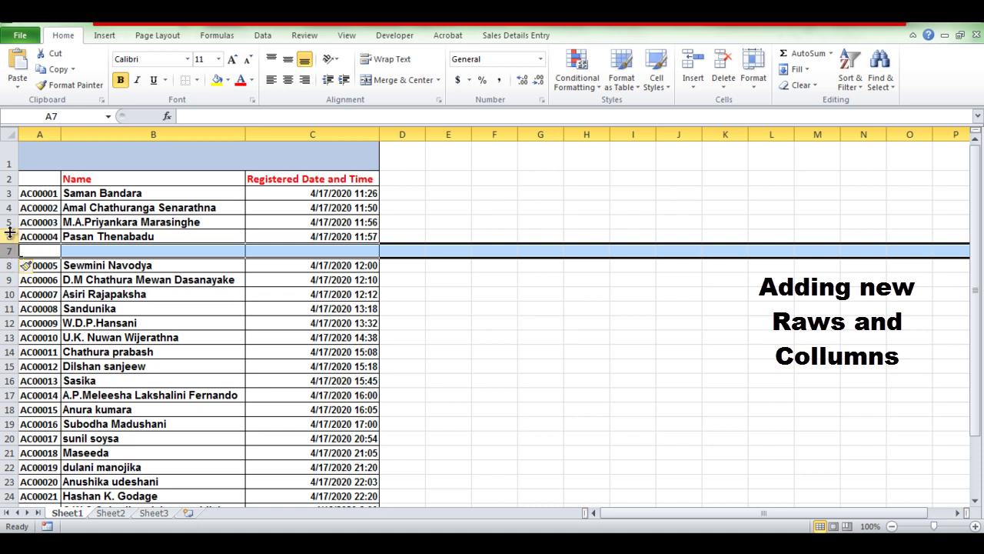
{"action": "left_click", "coordinate": [66, 251]}
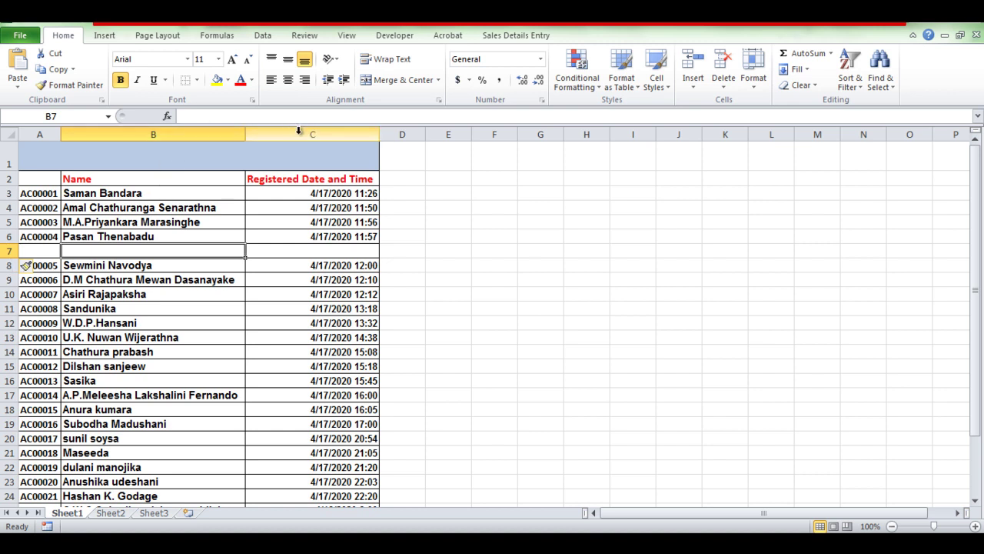
{"action": "left_click", "coordinate": [299, 132]}
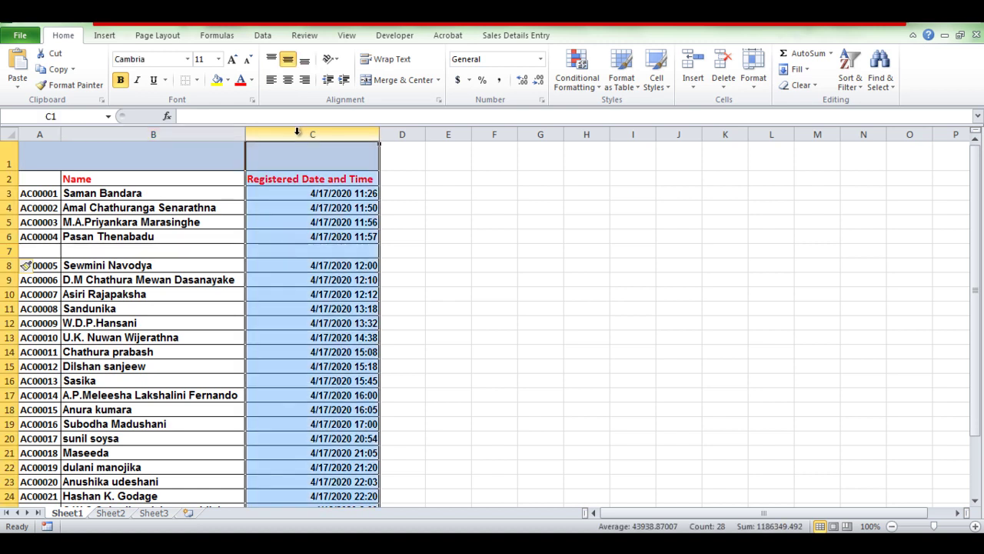
{"action": "right_click", "coordinate": [298, 132]}
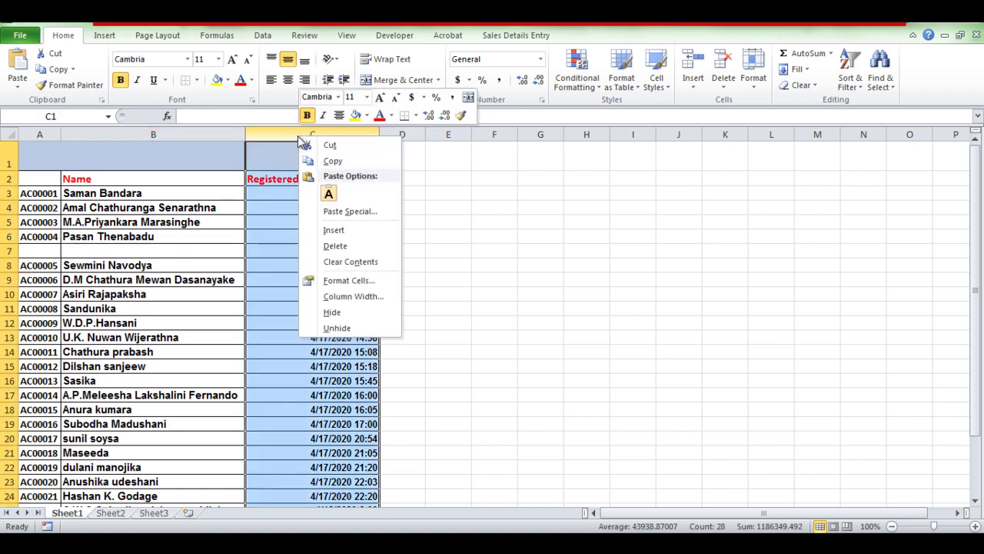
{"action": "left_click", "coordinate": [335, 230]}
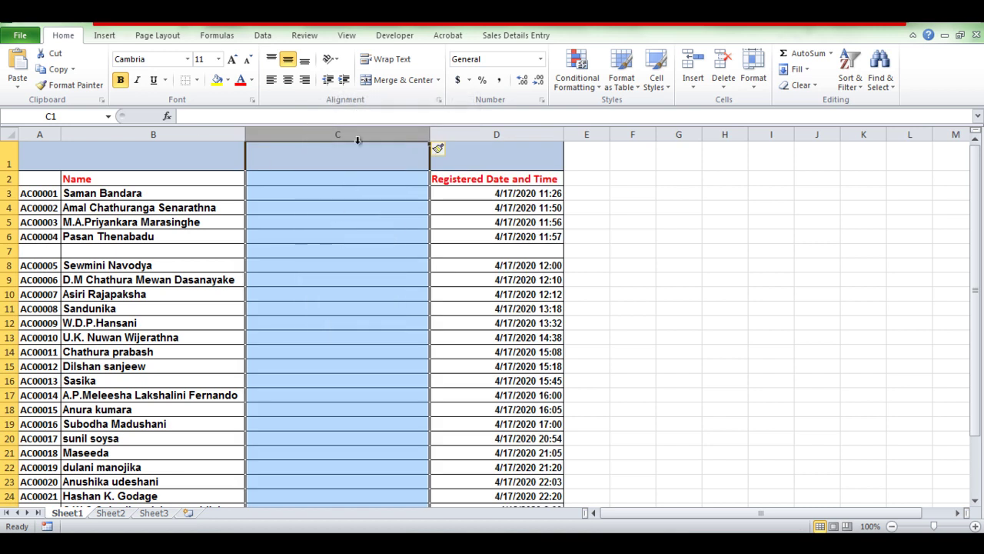
{"action": "left_click", "coordinate": [338, 183]}
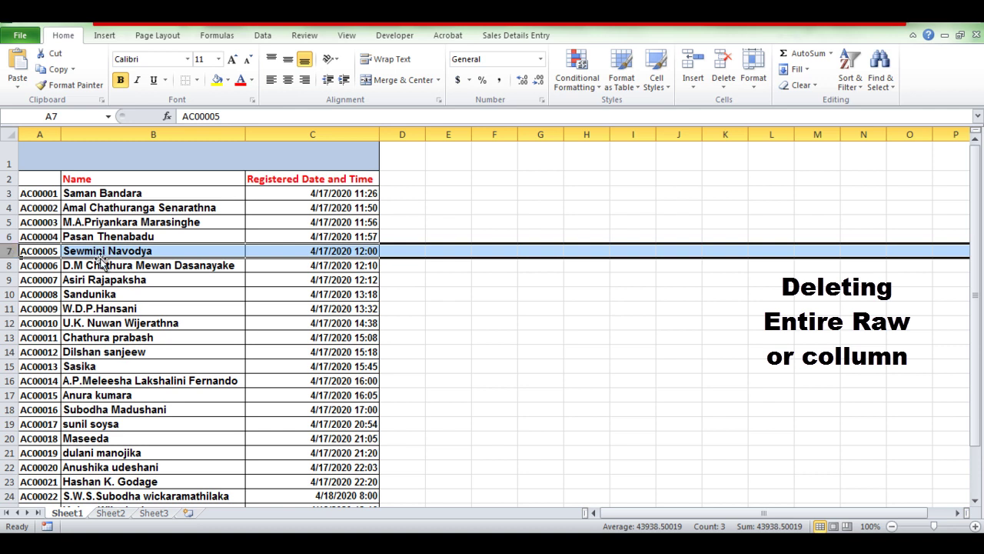
Delete the fifth registrant's row 7, then clear the contents of the new row 7
{"action": "right_click", "coordinate": [7, 251]}
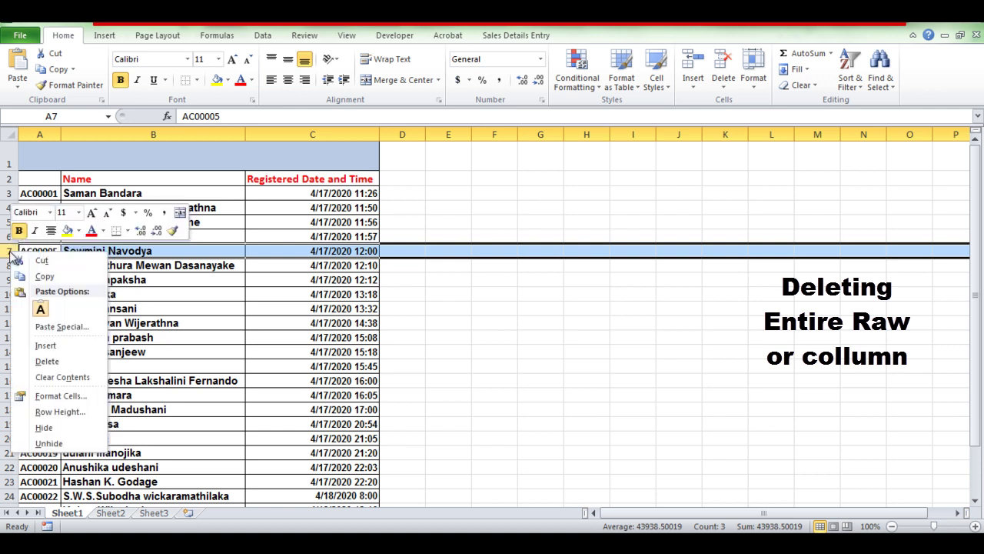
{"action": "left_click", "coordinate": [47, 361]}
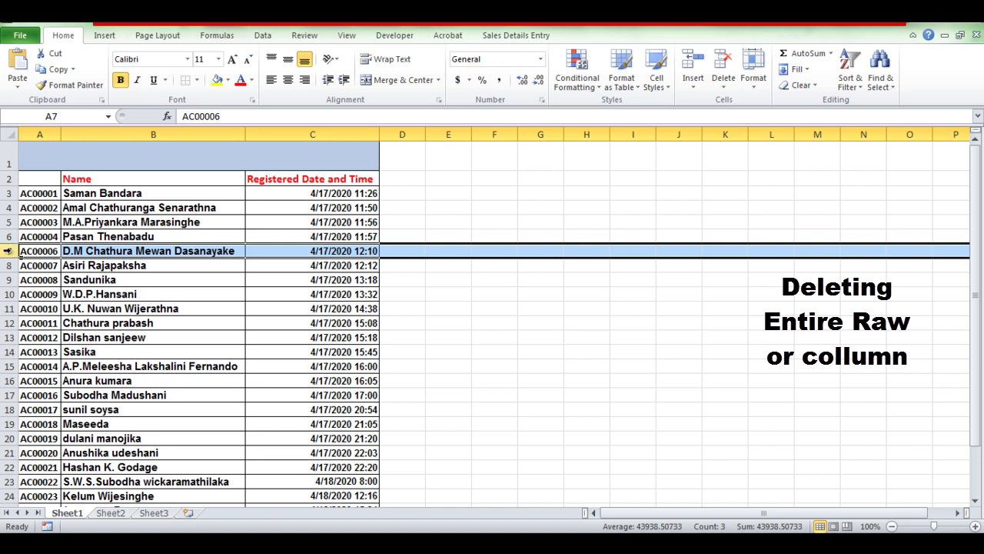
{"action": "right_click", "coordinate": [8, 250]}
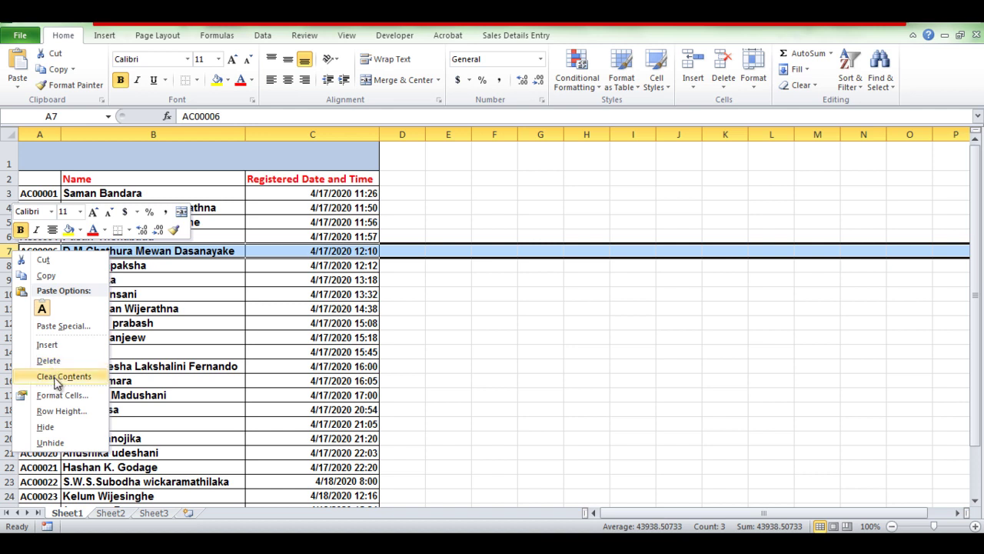
{"action": "left_click", "coordinate": [56, 376]}
{"action": "left_click", "coordinate": [286, 307]}
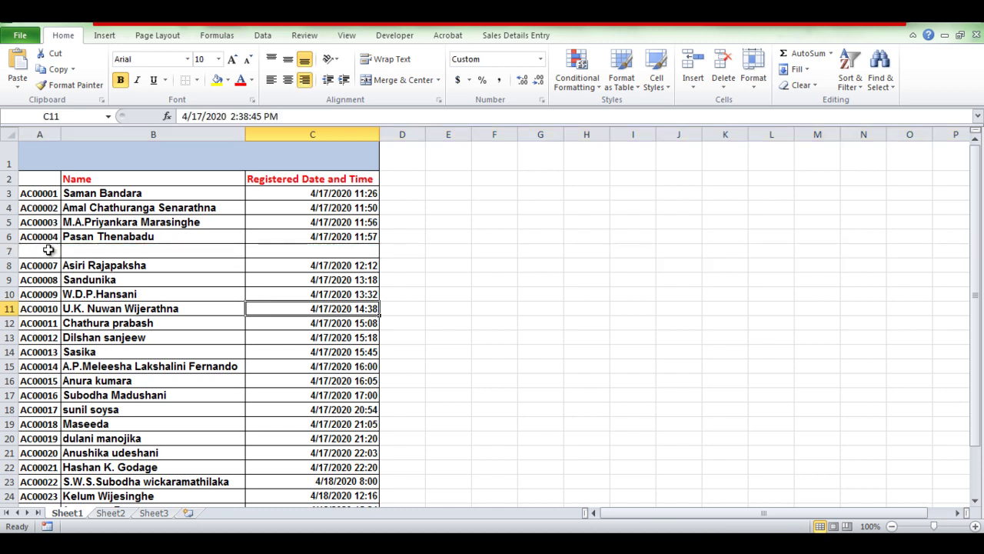
Delete the Name column B, then undo to bring it back
{"action": "left_click", "coordinate": [175, 133]}
{"action": "right_click", "coordinate": [176, 136]}
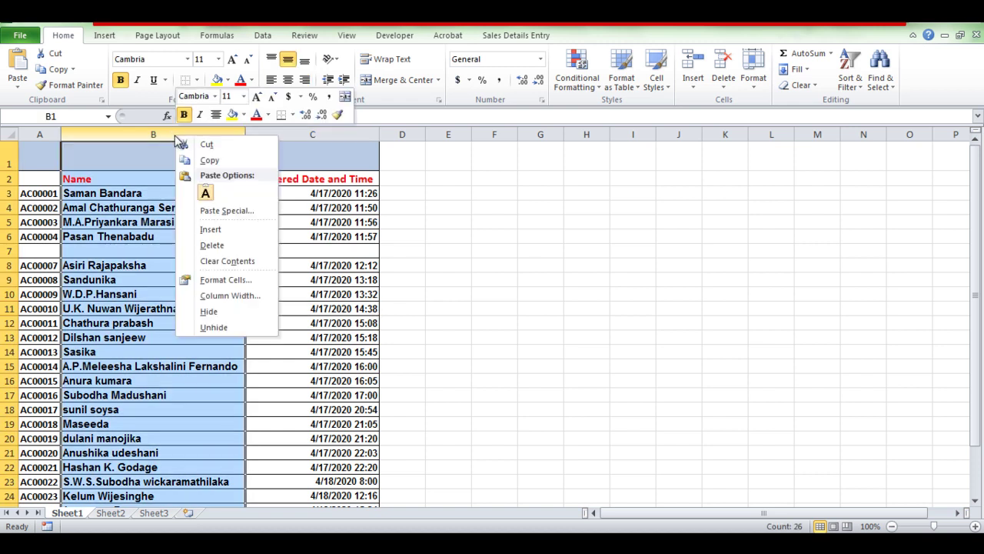
{"action": "left_click", "coordinate": [227, 245]}
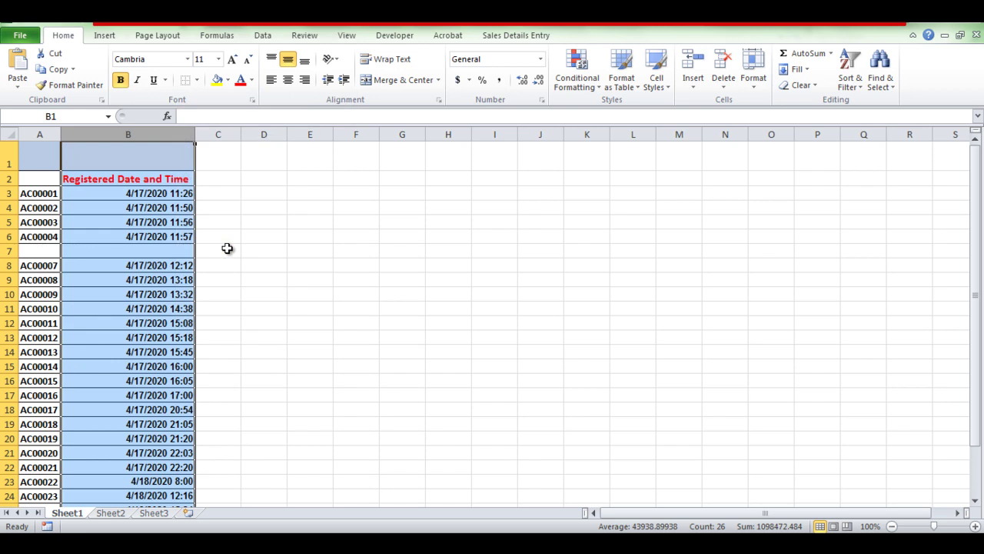
{"action": "key", "text": "ctrl+z"}
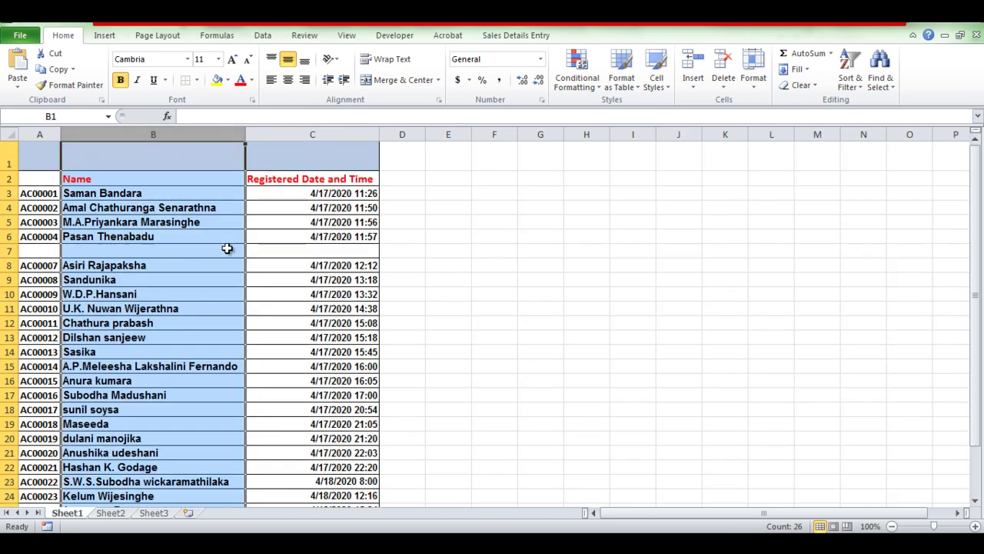
Clear the contents of column B, then undo back to restore the names and deleted row
{"action": "right_click", "coordinate": [209, 138]}
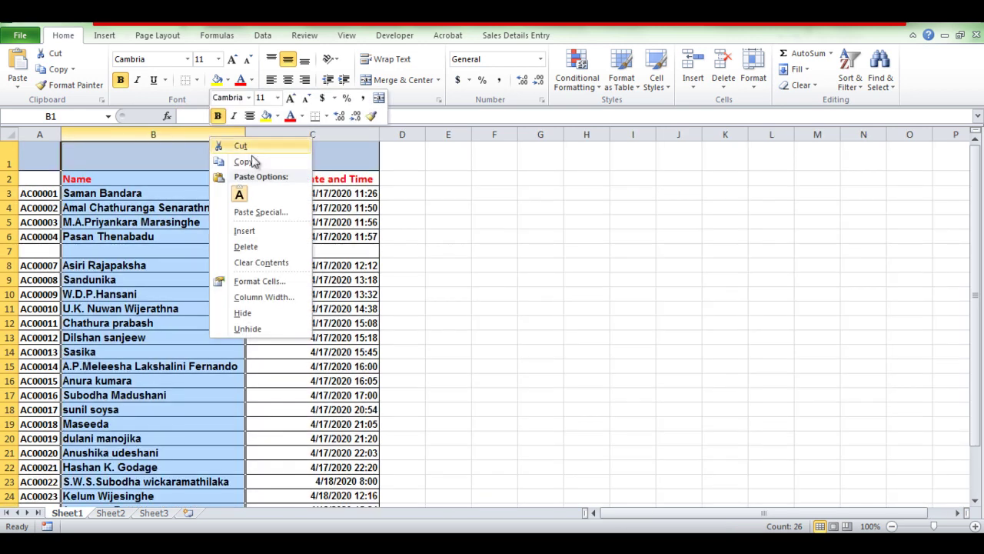
{"action": "left_click", "coordinate": [272, 265]}
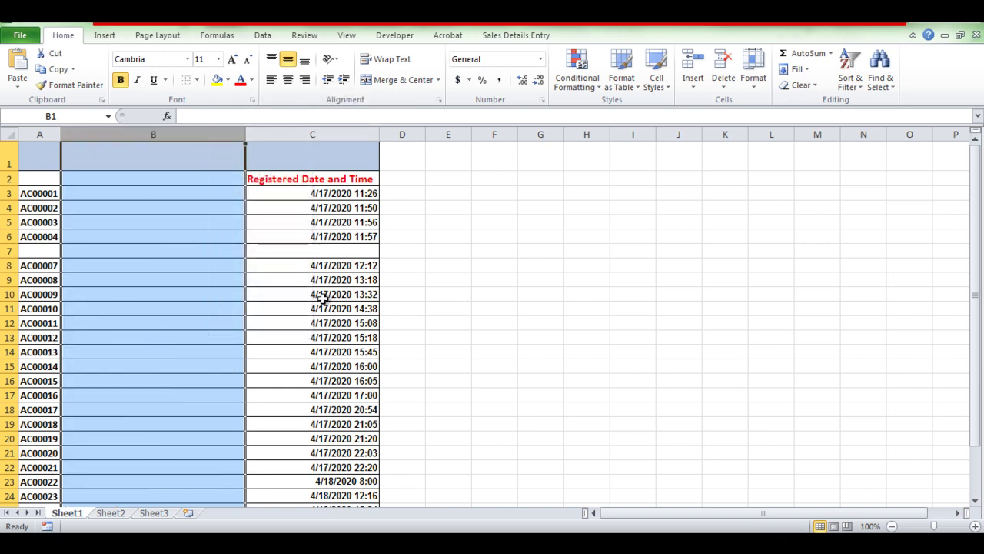
{"action": "left_click", "coordinate": [317, 323]}
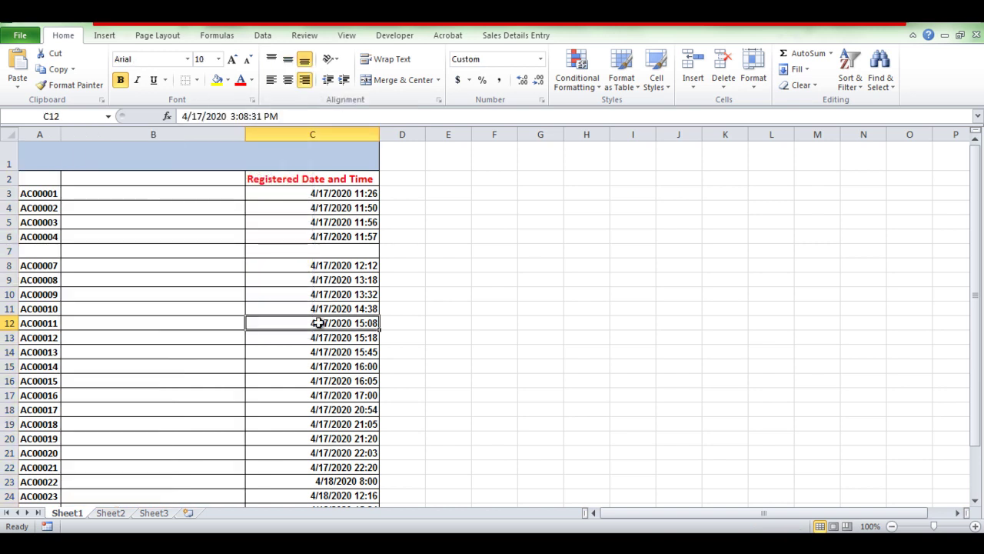
{"action": "key", "text": "ctrl+z"}
{"action": "key", "text": "ctrl+z"}
{"action": "key", "text": "ctrl+z"}
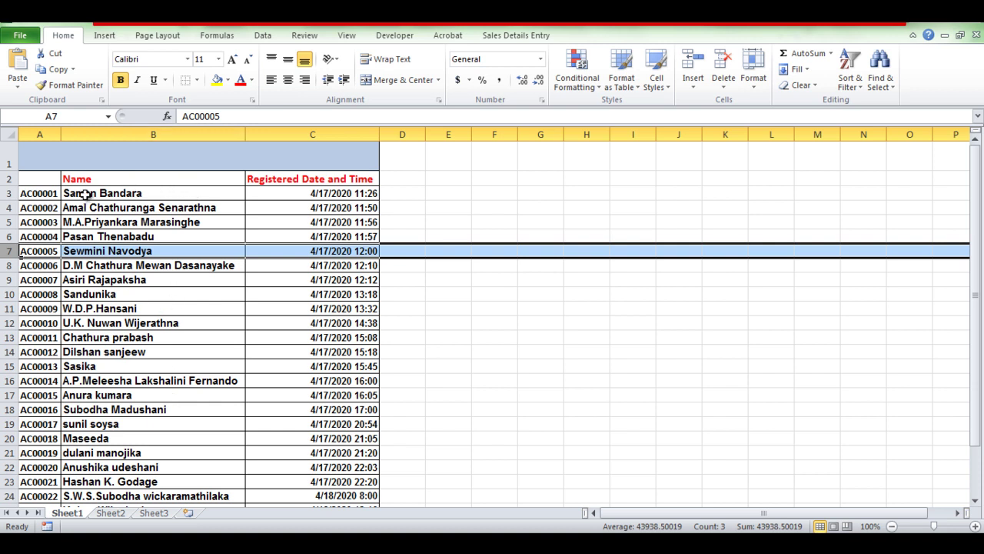
{"action": "mouse_move", "coordinate": [83, 194]}
{"action": "left_mouse_down"}
{"action": "mouse_move", "coordinate": [133, 407]}
{"action": "mouse_move", "coordinate": [138, 247]}
{"action": "left_mouse_up"}
{"action": "left_click", "coordinate": [146, 236]}
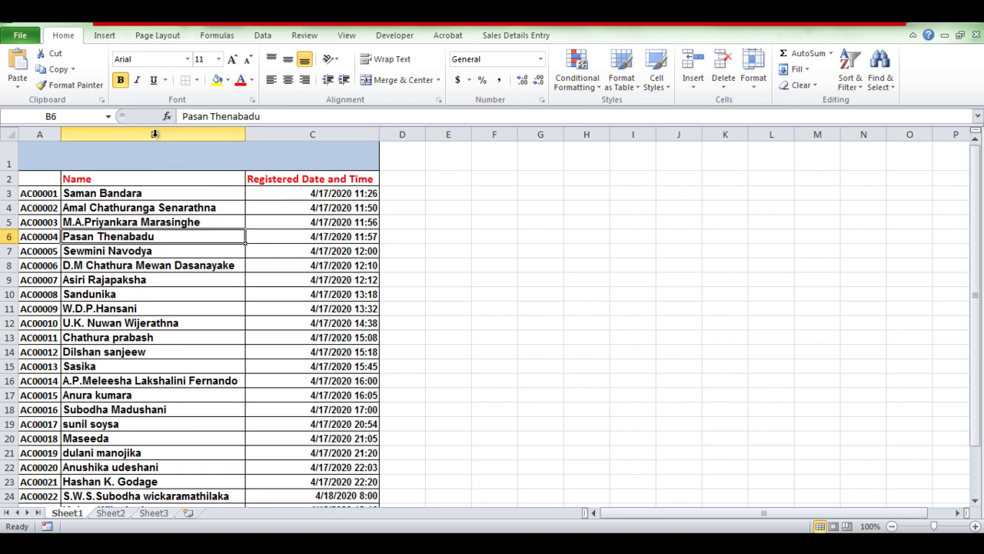
{"action": "left_click", "coordinate": [155, 134]}
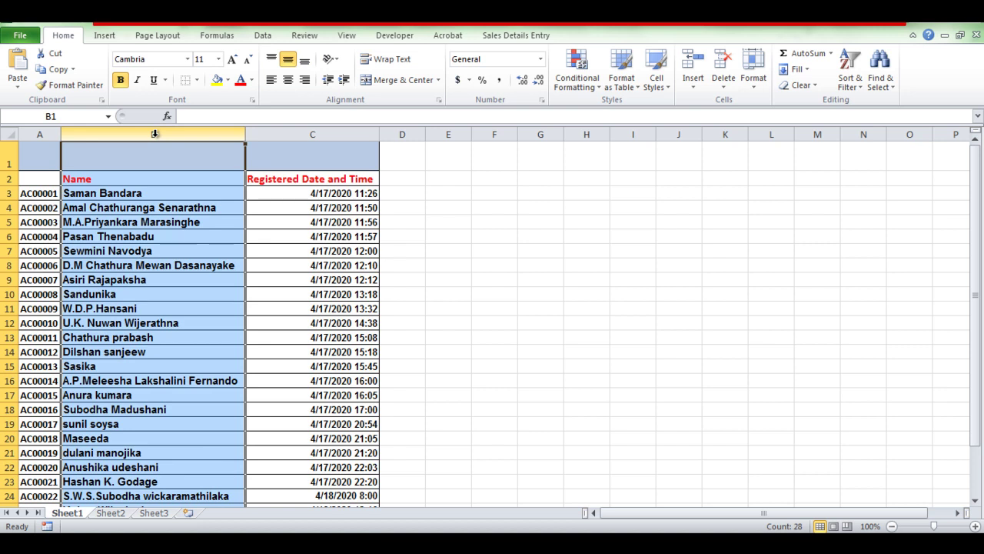
{"action": "mouse_move", "coordinate": [975, 230]}
{"action": "left_mouse_down"}
{"action": "mouse_move", "coordinate": [981, 240]}
{"action": "mouse_move", "coordinate": [978, 197]}
{"action": "left_mouse_up"}
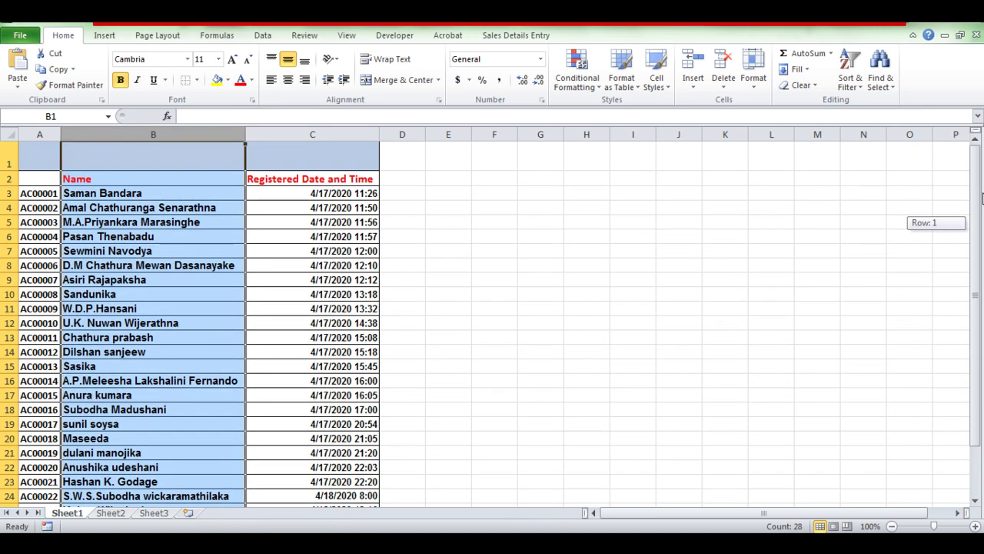
{"action": "left_click", "coordinate": [7, 193]}
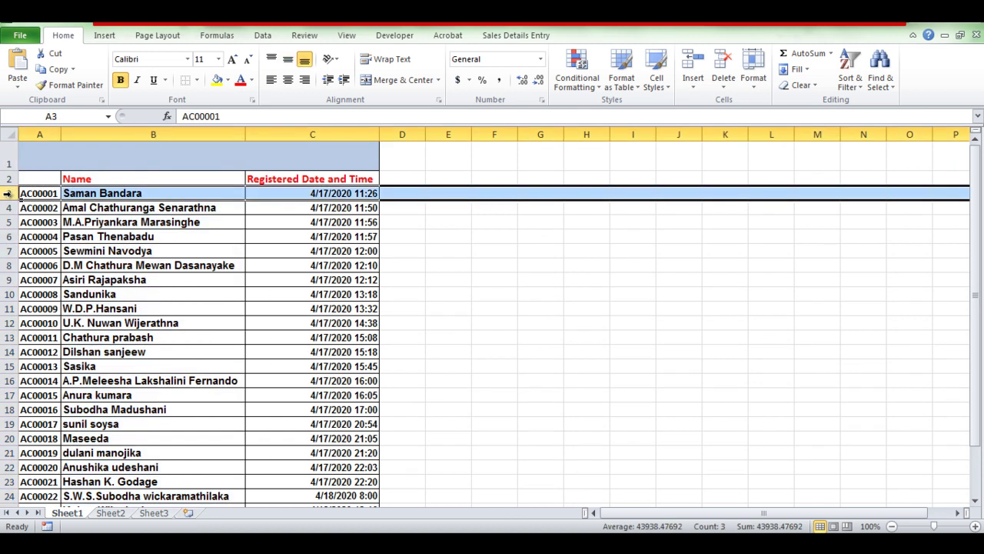
{"action": "left_click", "coordinate": [121, 134]}
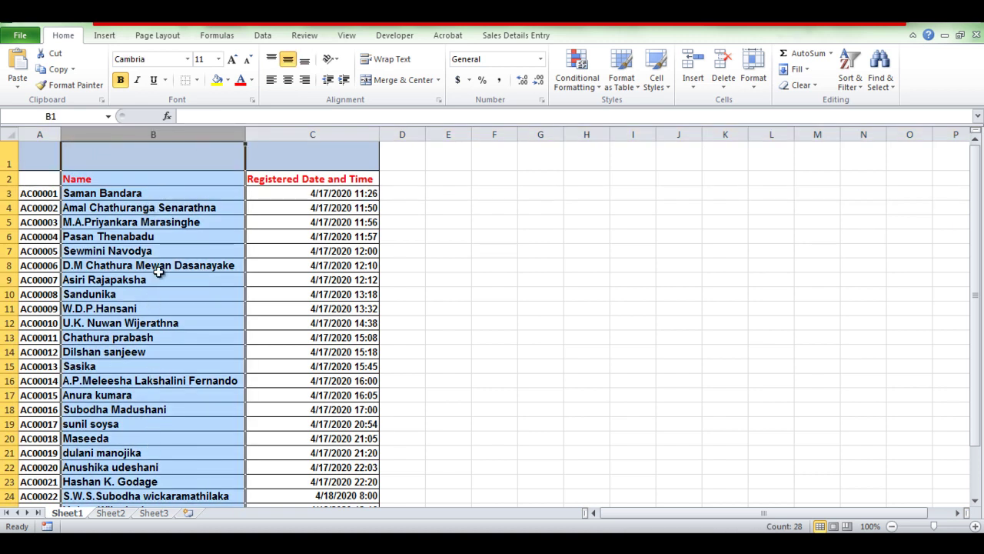
{"action": "left_click", "coordinate": [138, 80]}
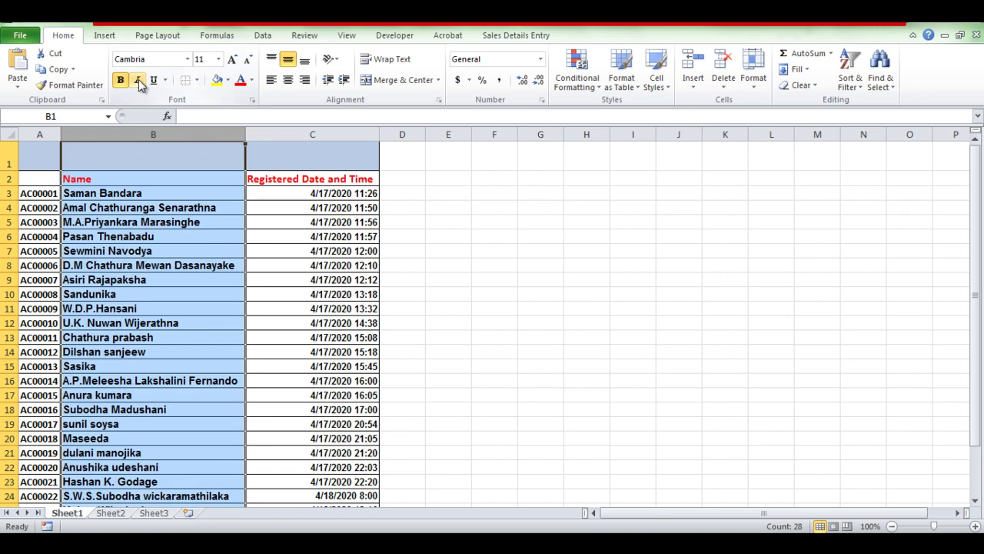
{"action": "left_click", "coordinate": [138, 80]}
{"action": "left_click", "coordinate": [494, 394]}
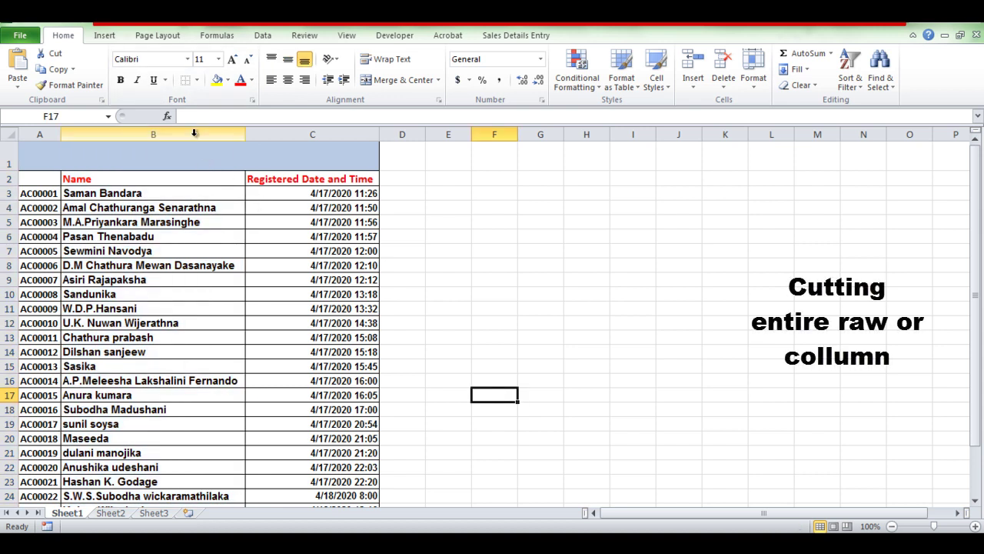
Cut the Name column B and insert it before column D, after Registered Date and Time
{"action": "left_click", "coordinate": [195, 134]}
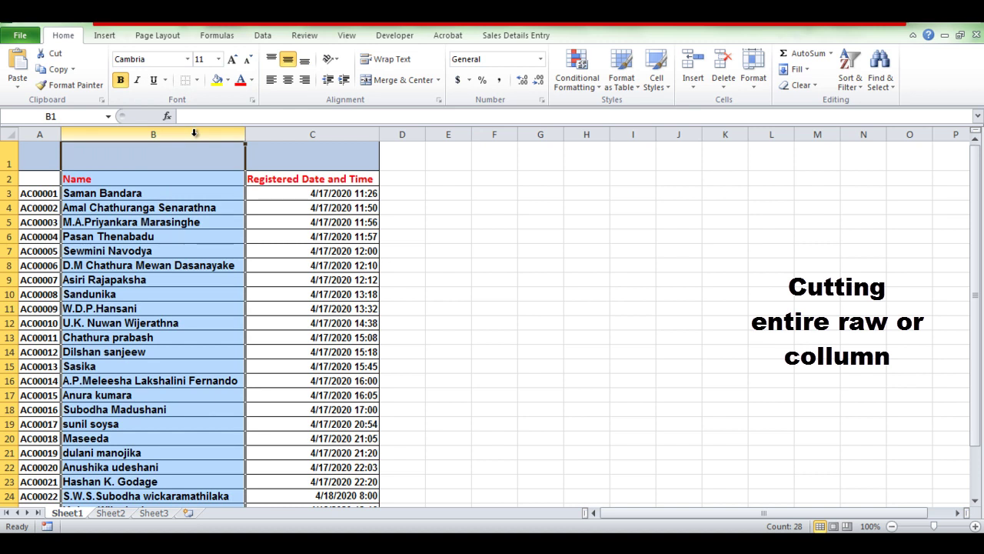
{"action": "right_click", "coordinate": [195, 134]}
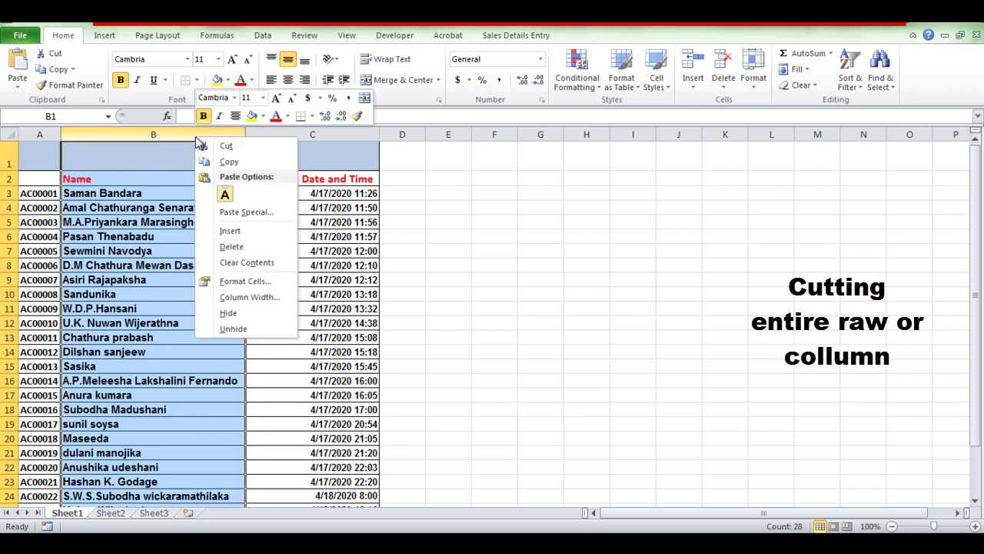
{"action": "left_click", "coordinate": [225, 147]}
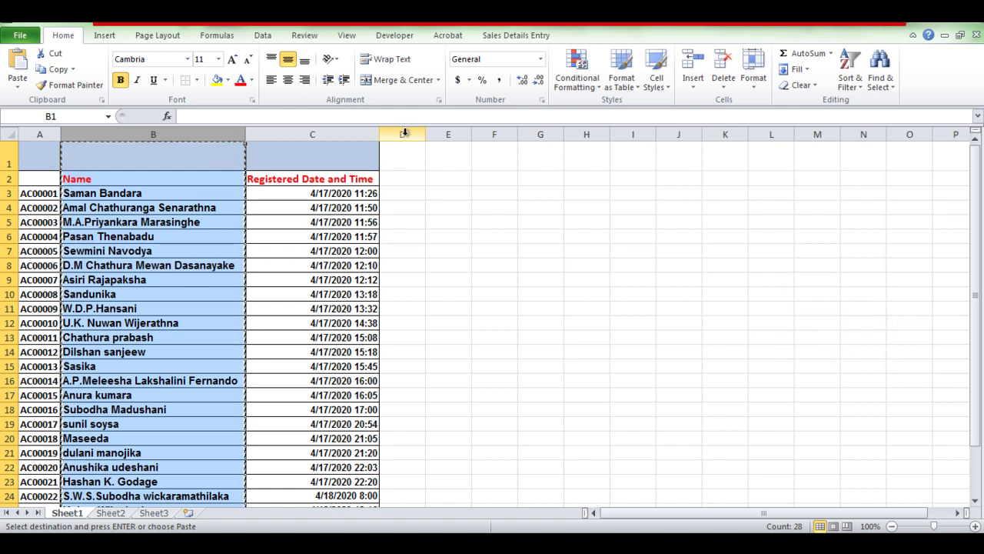
{"action": "left_click", "coordinate": [404, 133]}
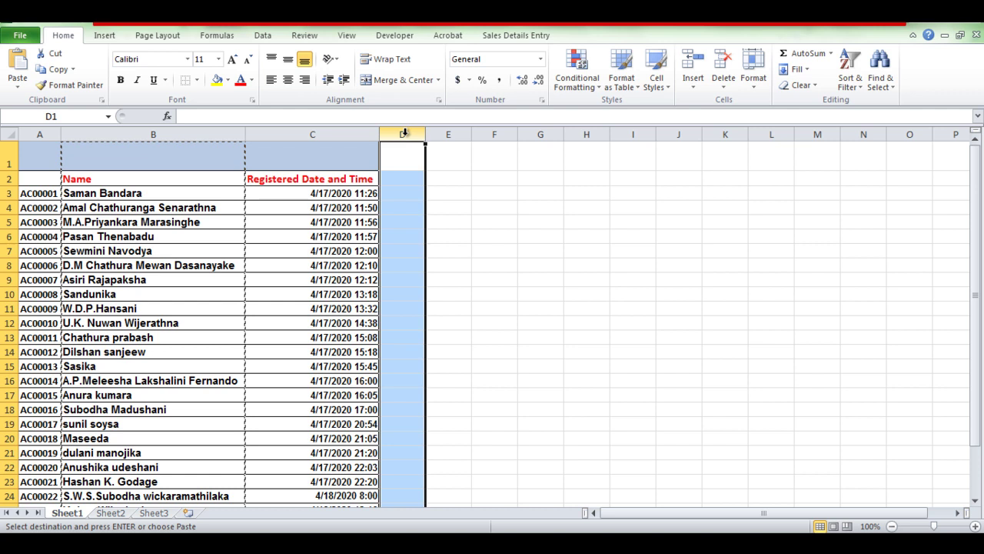
{"action": "right_click", "coordinate": [403, 133]}
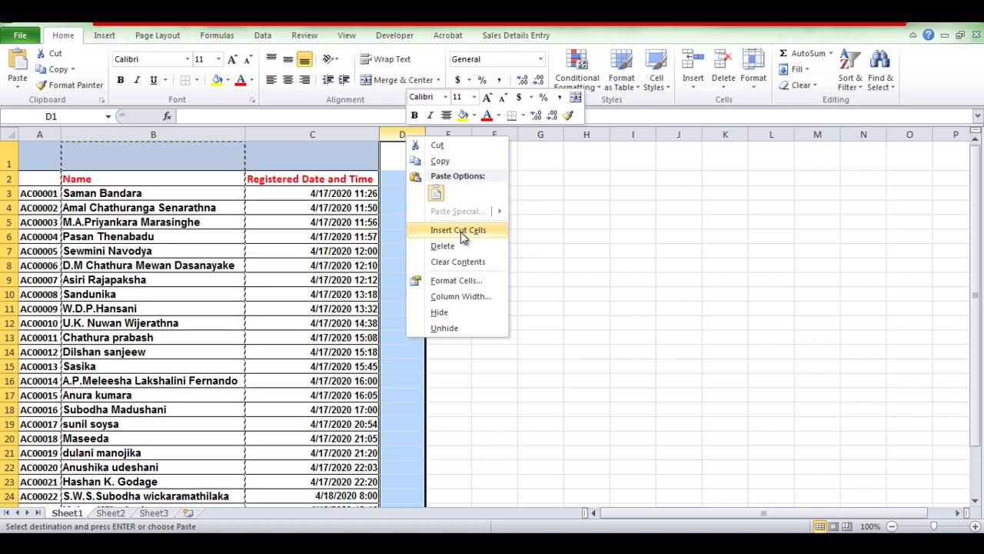
{"action": "left_click", "coordinate": [461, 234]}
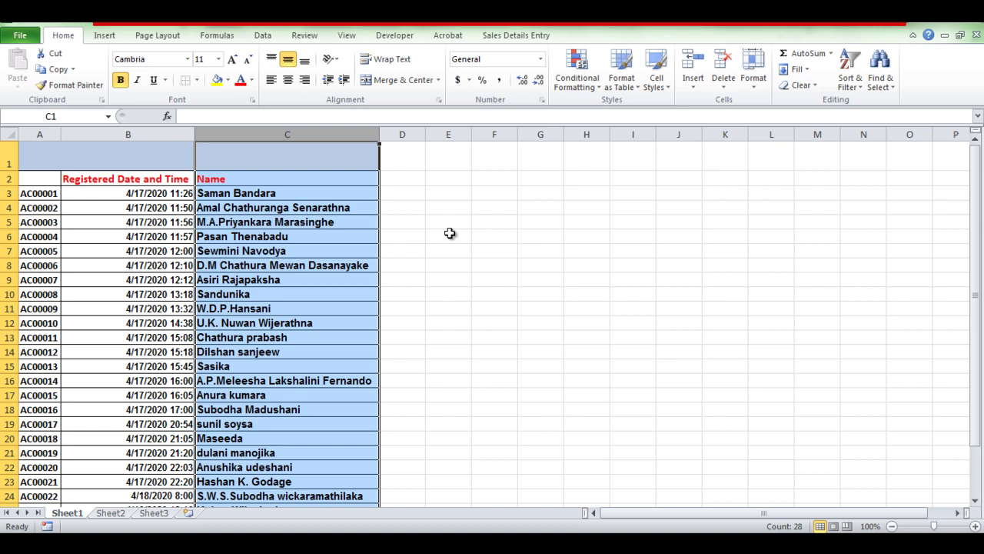
{"action": "left_click", "coordinate": [587, 290]}
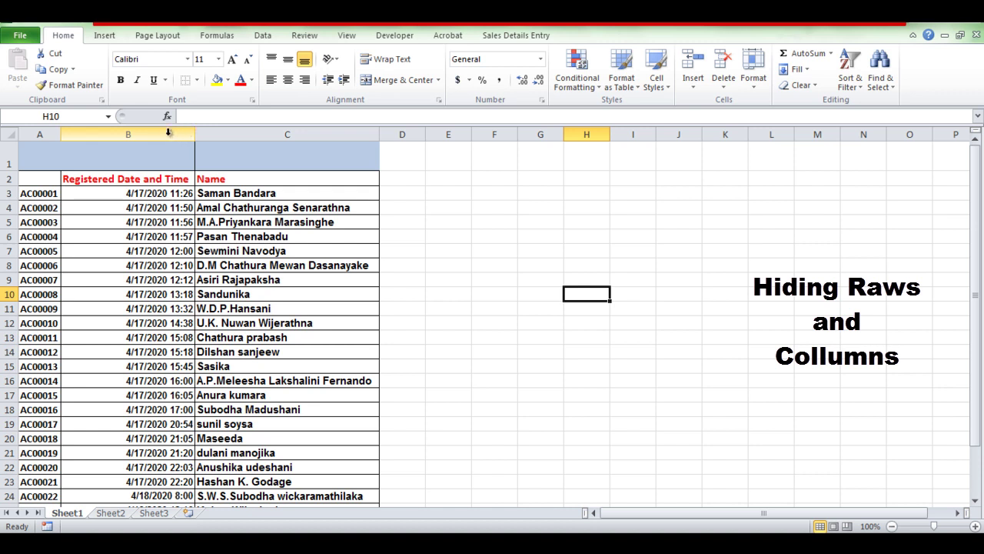
Hide column B, the Registered Date and Time column
{"action": "left_click", "coordinate": [167, 132]}
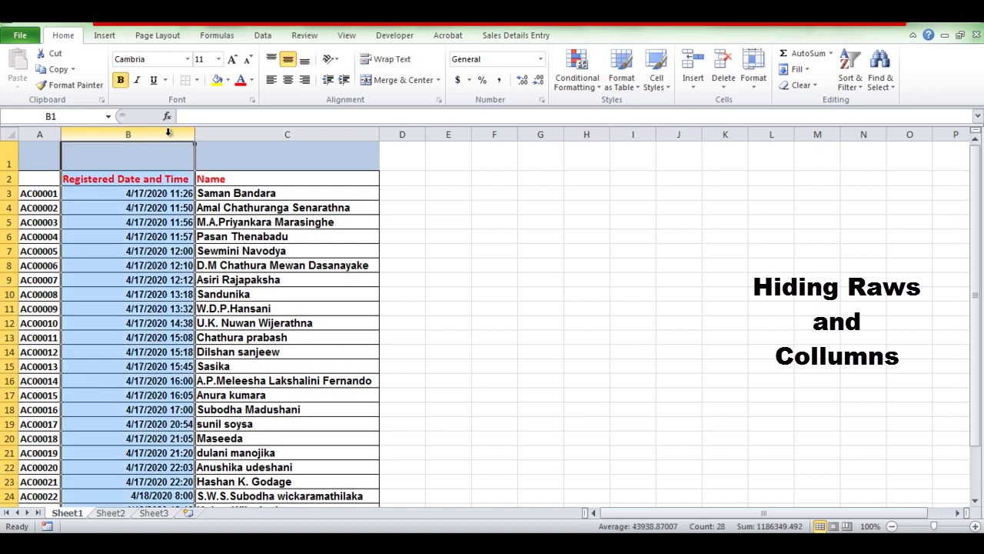
{"action": "right_click", "coordinate": [168, 134]}
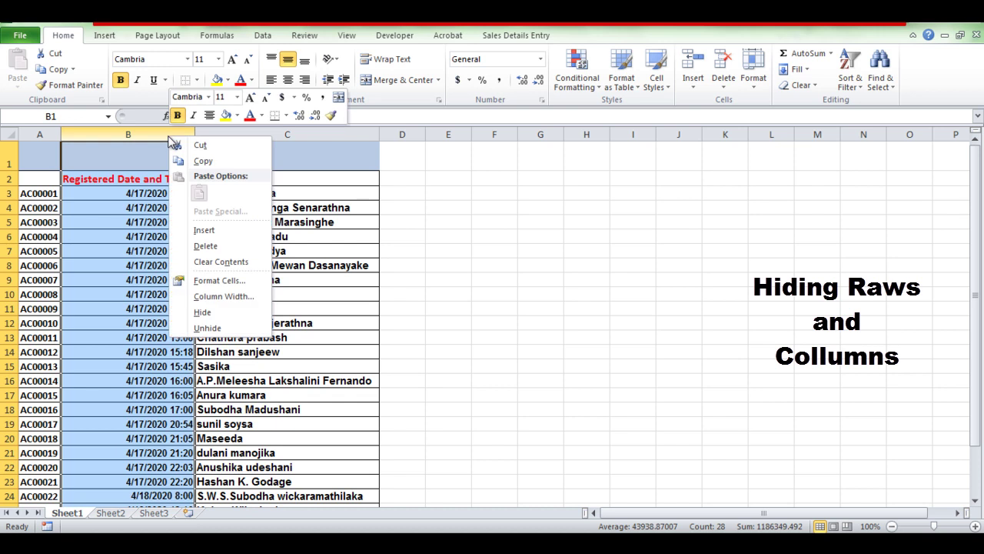
{"action": "left_click", "coordinate": [203, 312]}
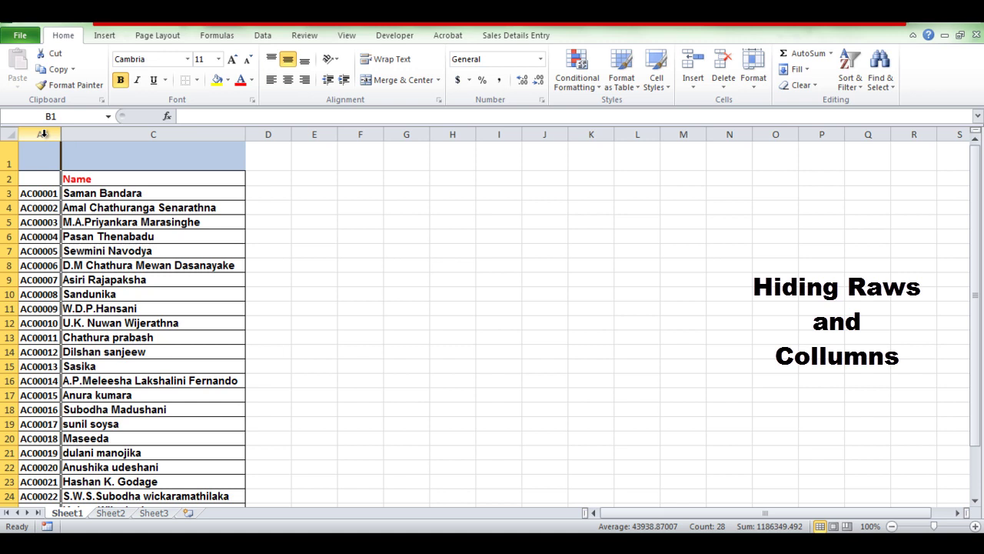
{"action": "left_click", "coordinate": [43, 134]}
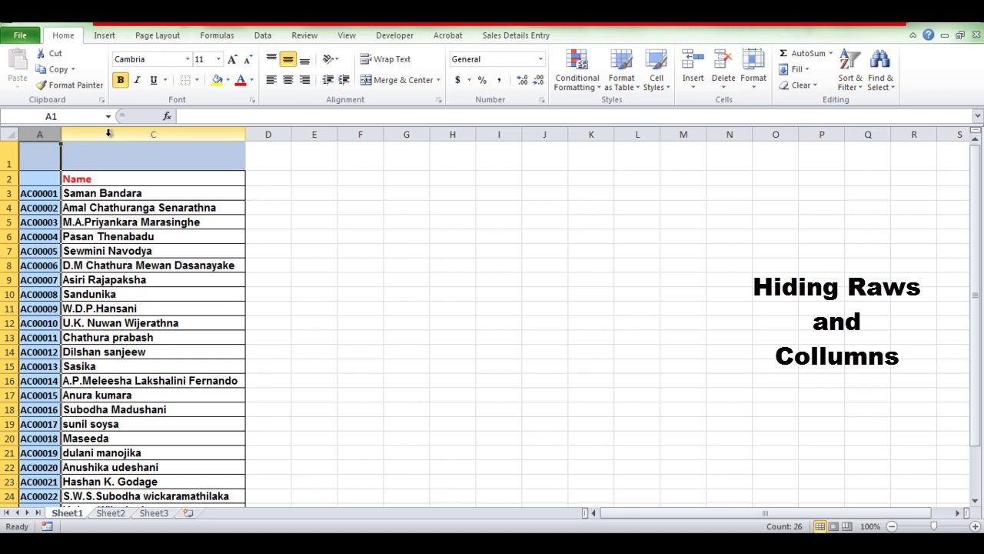
Select across the hidden column and unhide Registered Date and Time
{"action": "left_click", "coordinate": [108, 134], "text": "shift"}
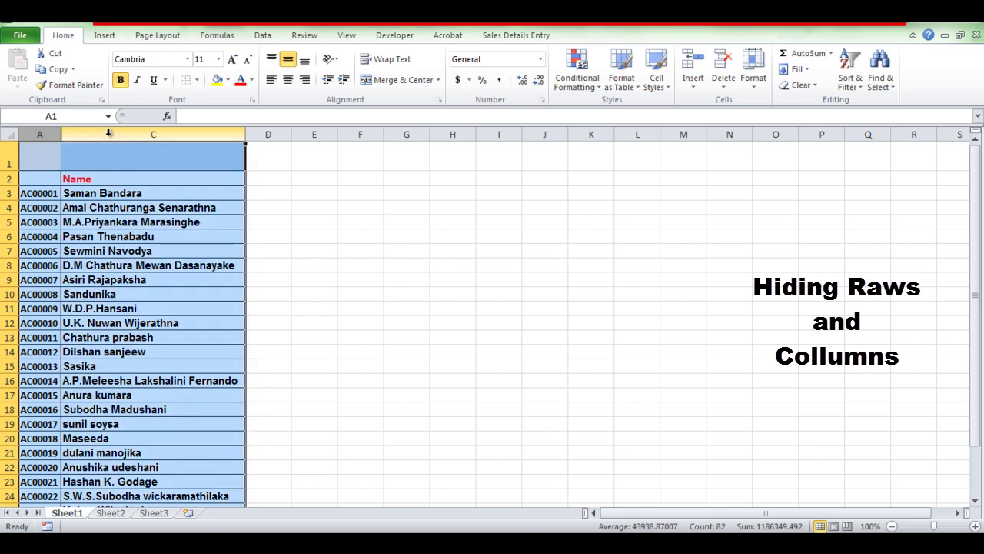
{"action": "right_click", "coordinate": [110, 137]}
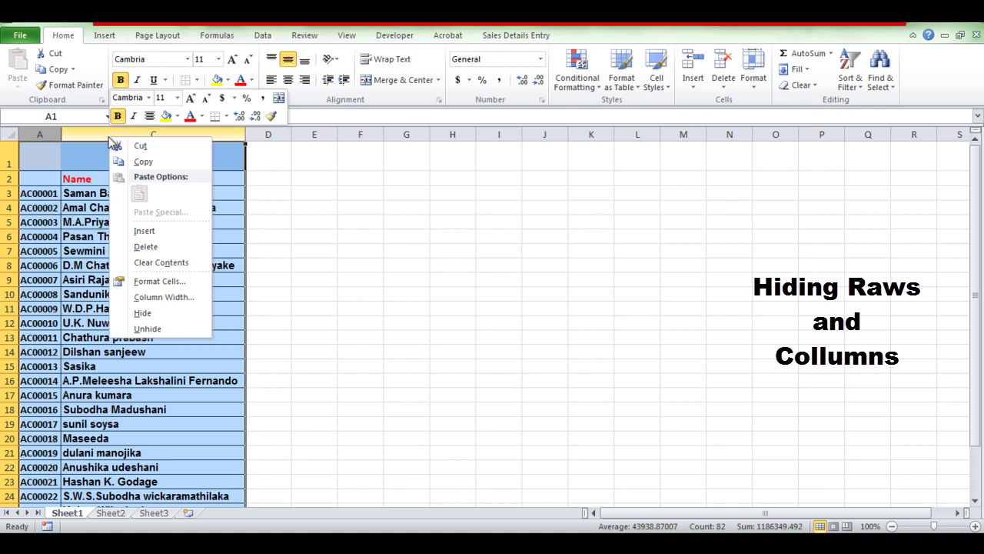
{"action": "left_click", "coordinate": [161, 329]}
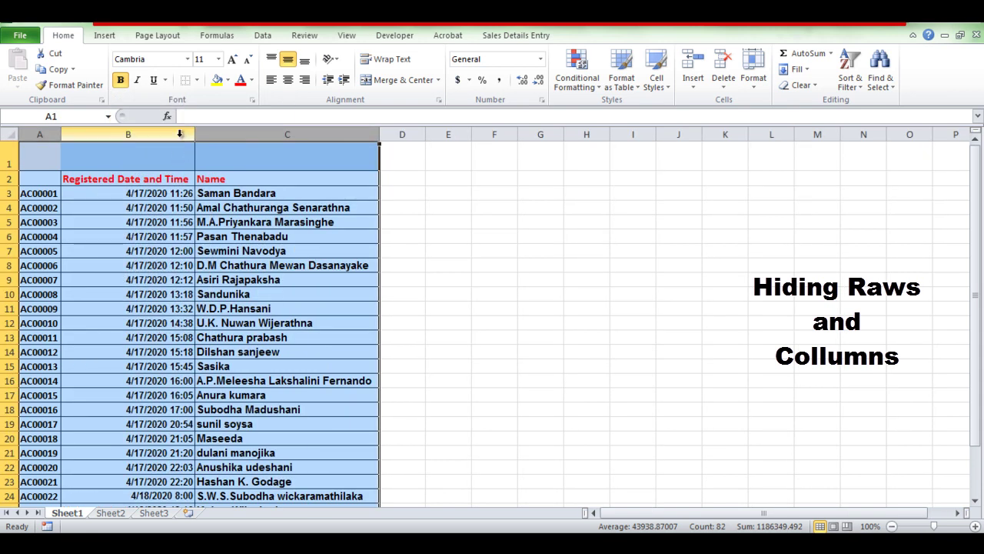
Select columns B and C and hide them
{"action": "left_click", "coordinate": [181, 135]}
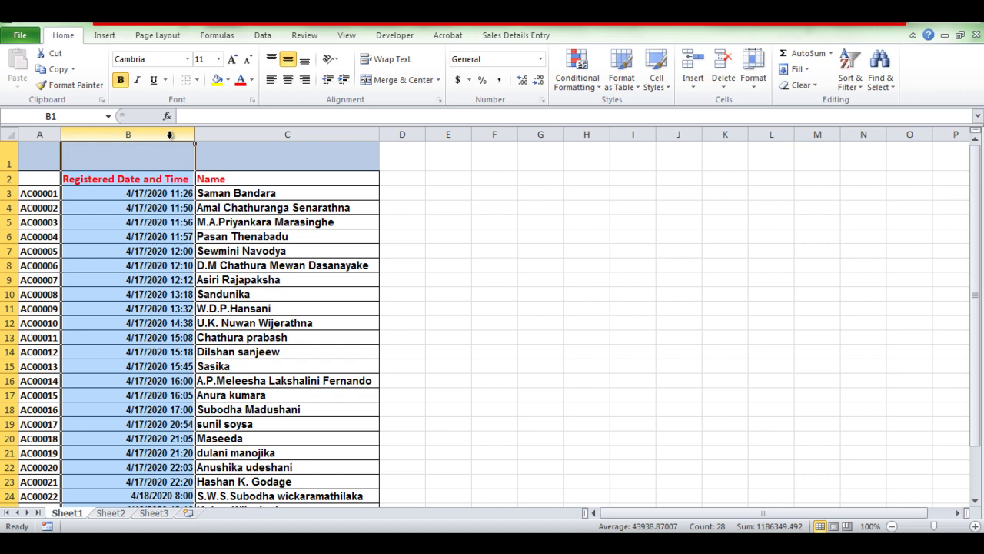
{"action": "left_click", "coordinate": [170, 134]}
{"action": "left_click", "coordinate": [239, 134], "text": "shift"}
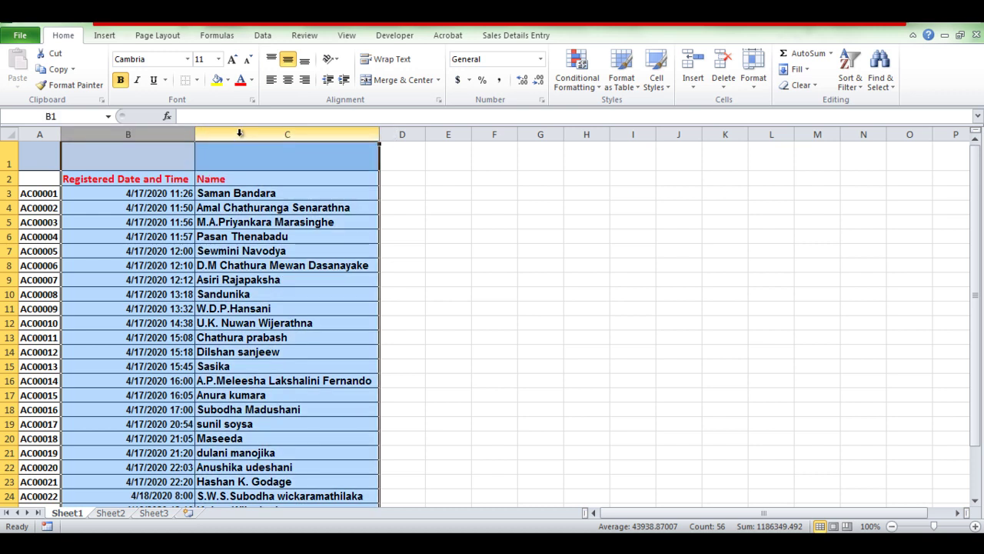
{"action": "right_click", "coordinate": [240, 134]}
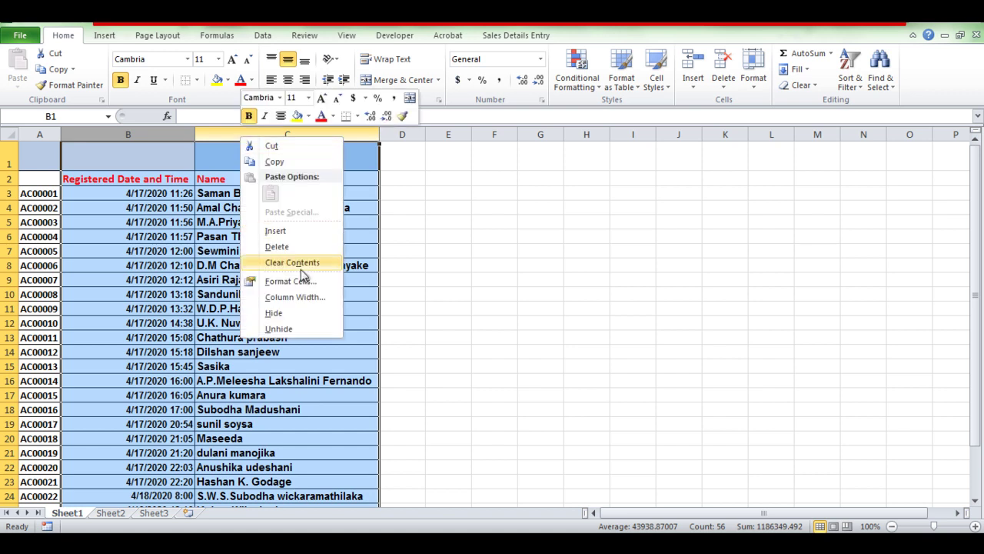
{"action": "left_click", "coordinate": [301, 313]}
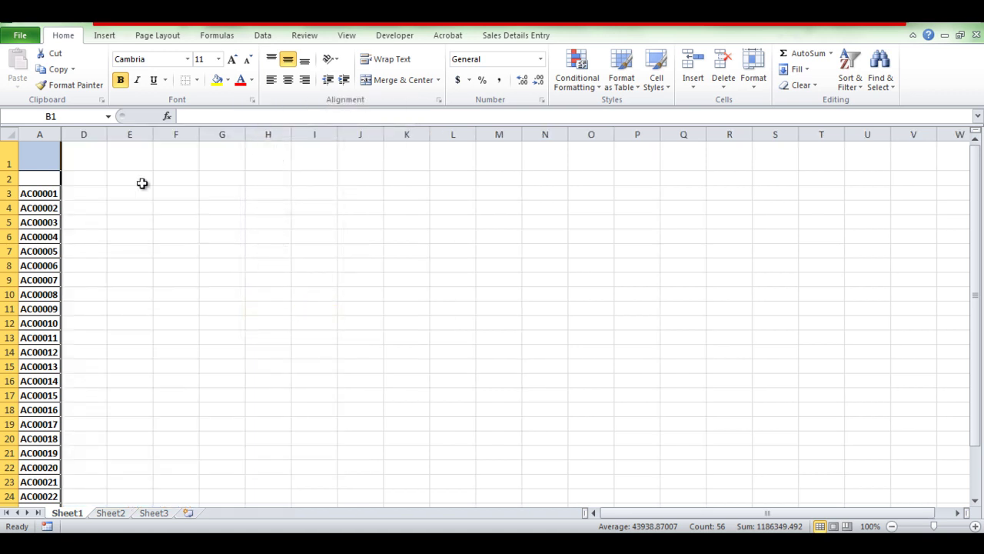
Select columns A through D and unhide columns B and C
{"action": "left_click", "coordinate": [46, 134]}
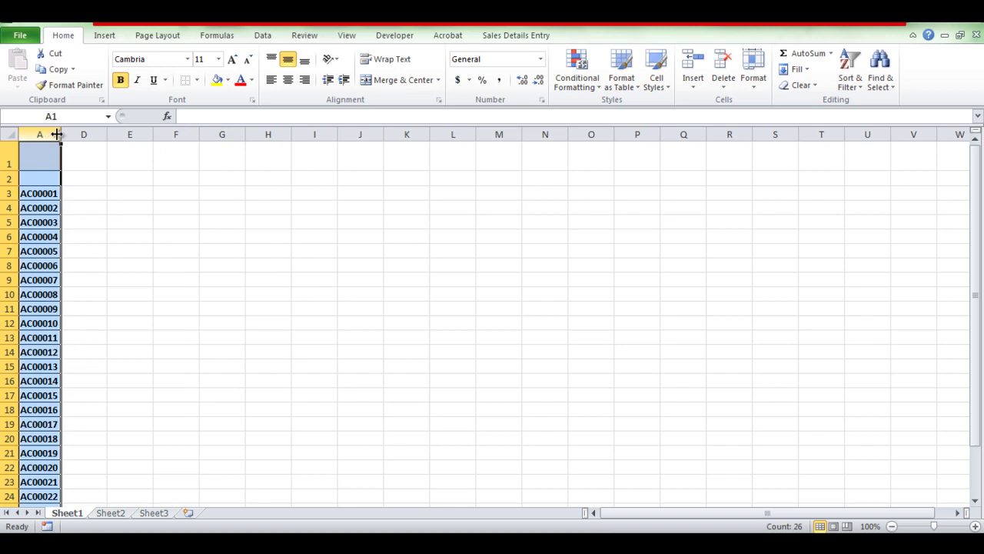
{"action": "left_click", "coordinate": [83, 134], "text": "shift"}
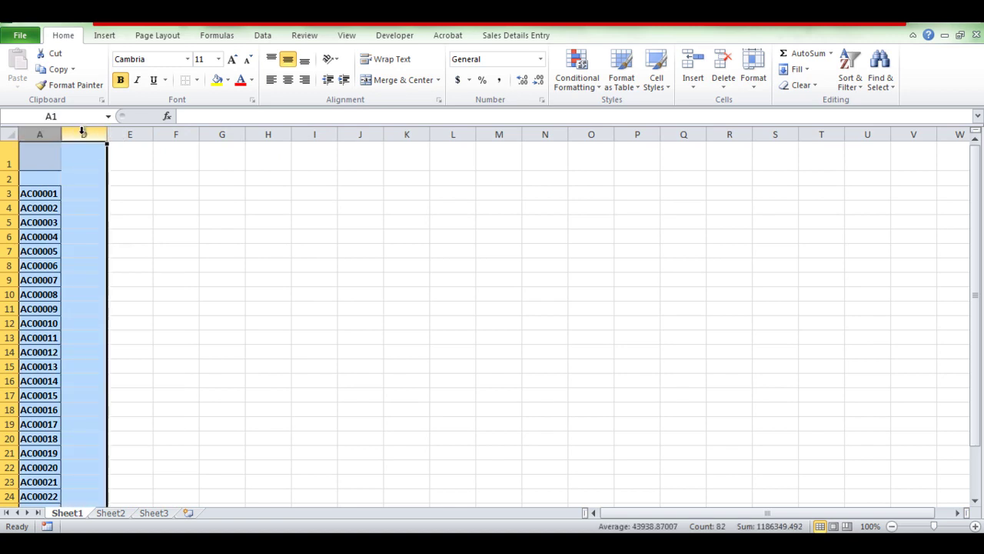
{"action": "right_click", "coordinate": [83, 132]}
{"action": "left_click", "coordinate": [142, 328]}
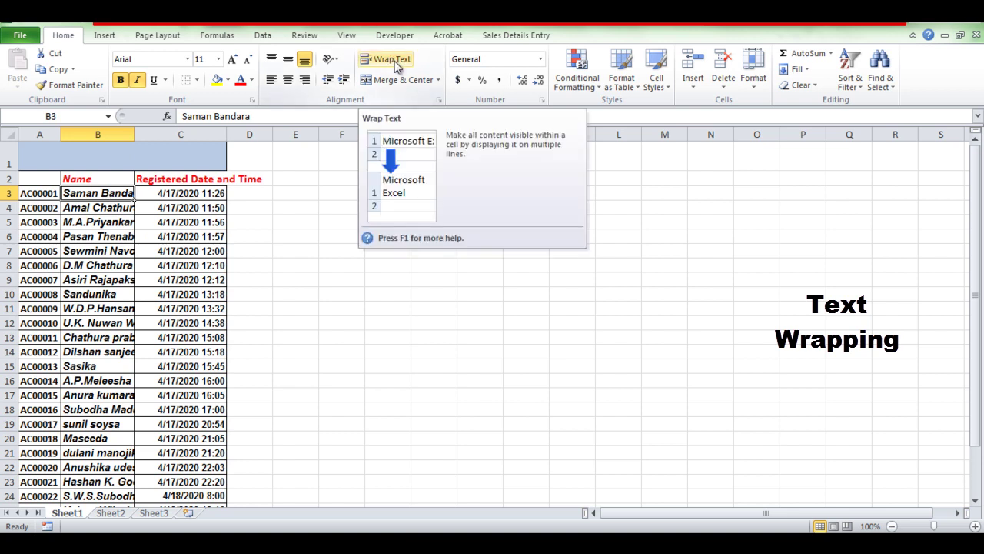
{"action": "left_click", "coordinate": [114, 206]}
{"action": "left_click", "coordinate": [114, 193]}
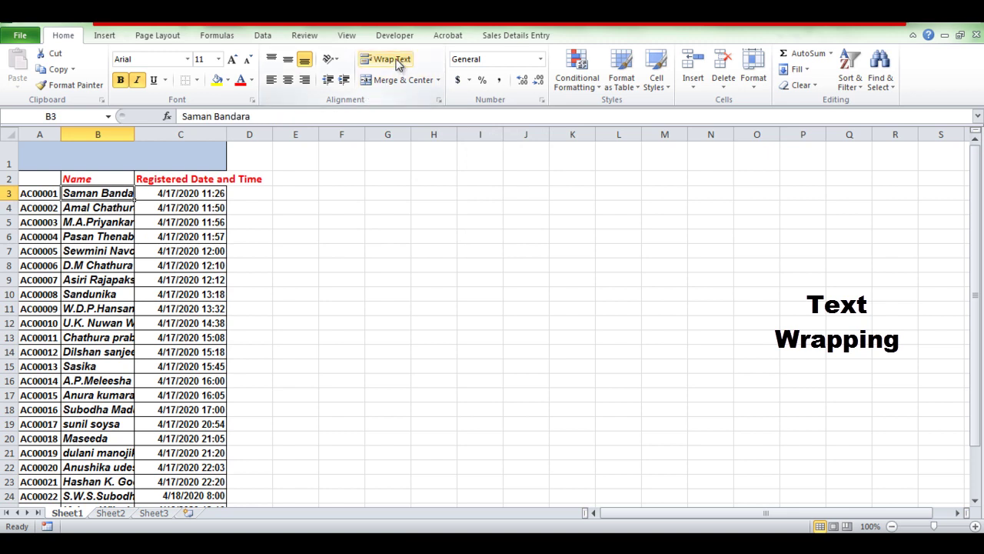
{"action": "left_click", "coordinate": [397, 62]}
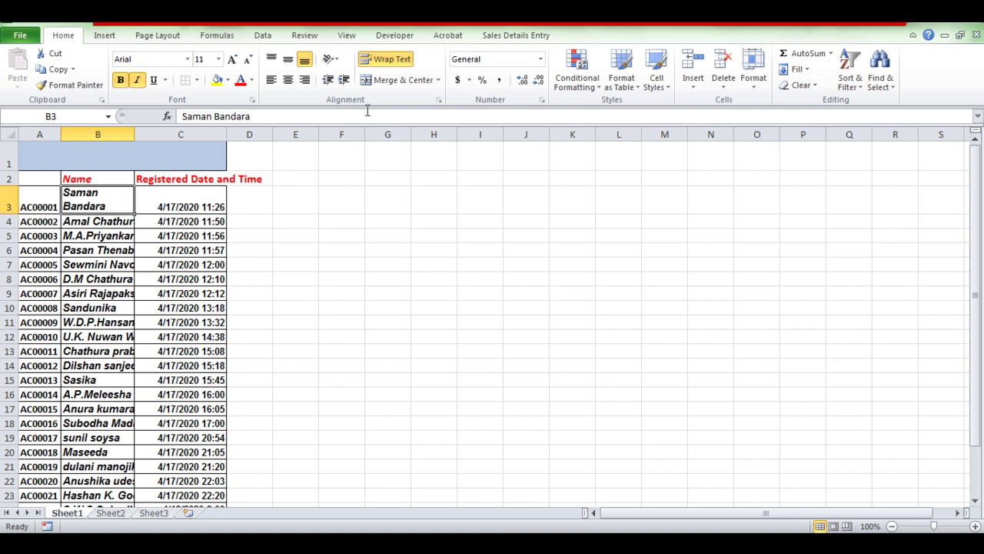
{"action": "left_click", "coordinate": [404, 62]}
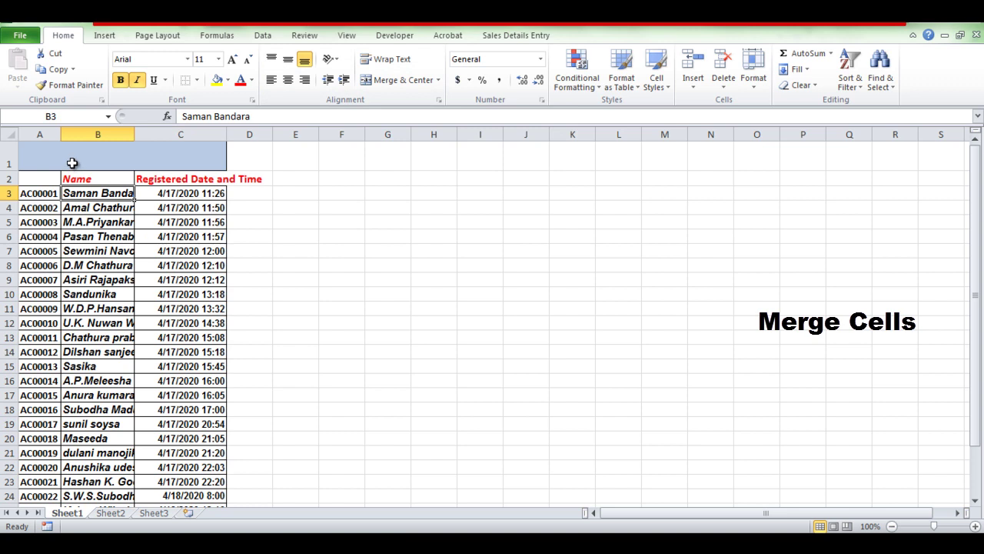
Enter the title 'AcvamasREgister Book' in cell A1
{"action": "left_click", "coordinate": [47, 156]}
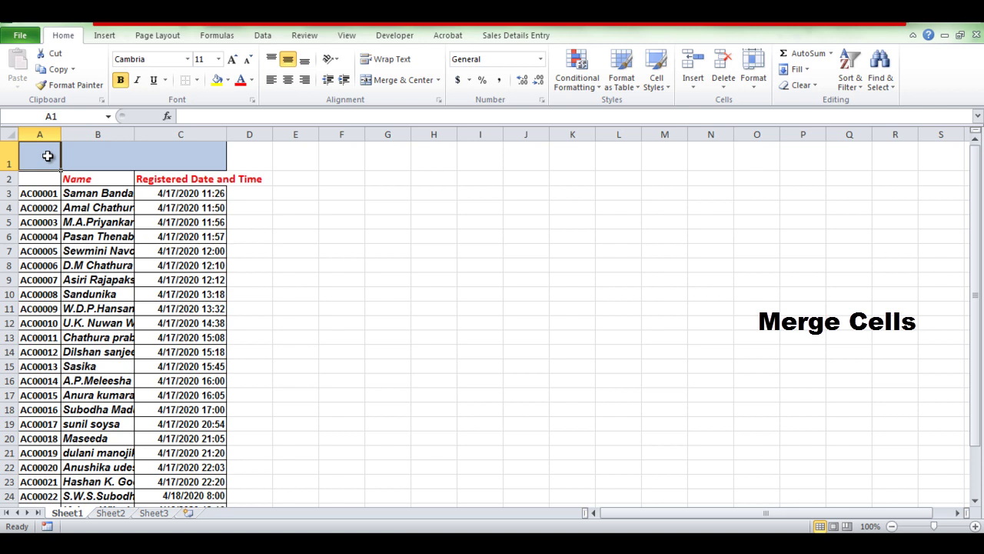
{"action": "double_click", "coordinate": [47, 156]}
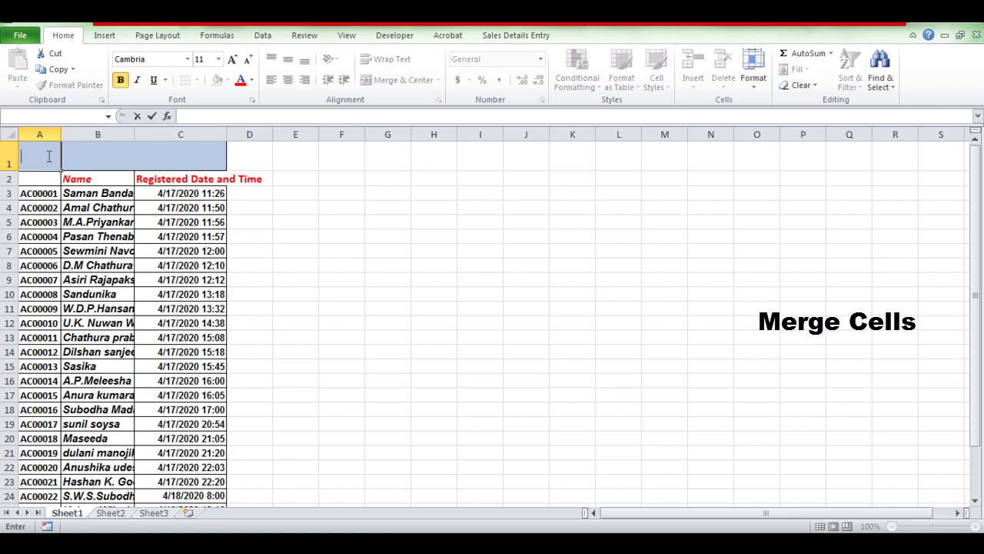
{"action": "type", "text": "Acvamas REgister Book"}
{"action": "left_click", "coordinate": [267, 251]}
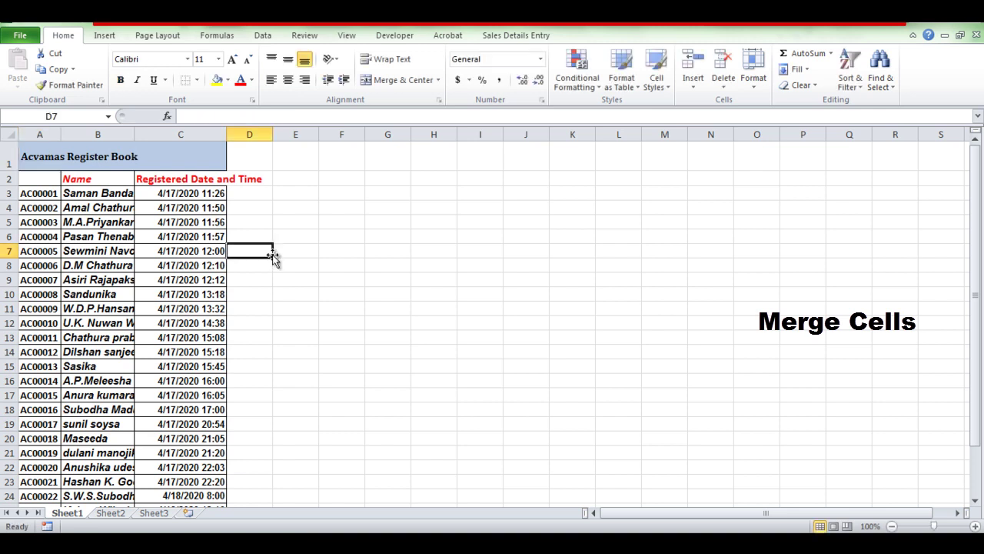
AutoFit column A to the title and select the title row A1:C1
{"action": "left_click", "coordinate": [84, 157]}
{"action": "left_click", "coordinate": [41, 157]}
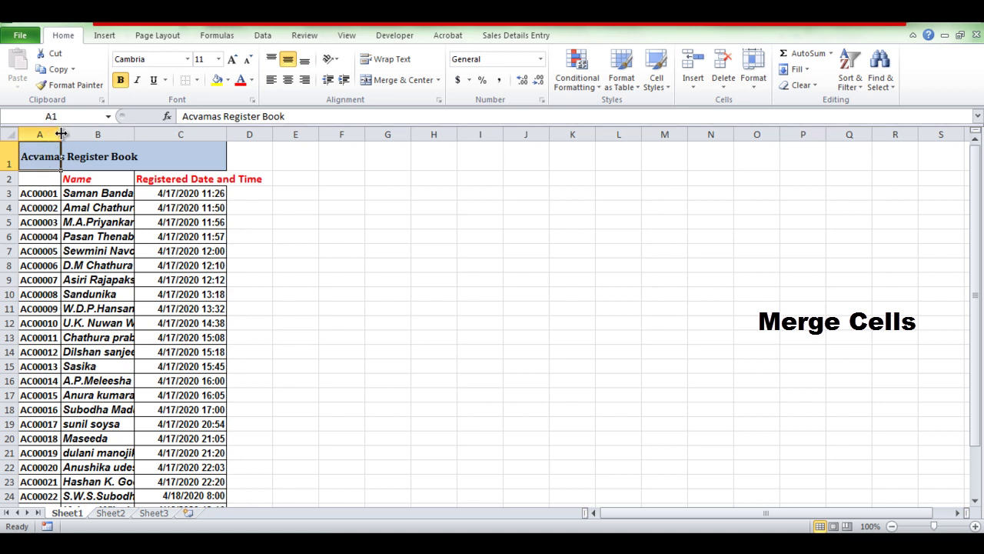
{"action": "double_click", "coordinate": [60, 134]}
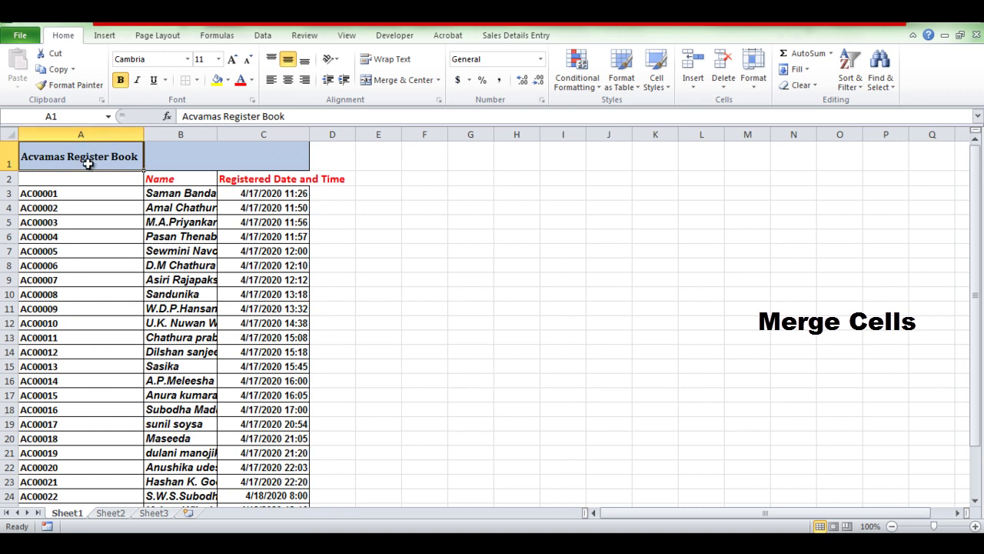
{"action": "key", "text": "Right"}
{"action": "key", "text": "Right"}
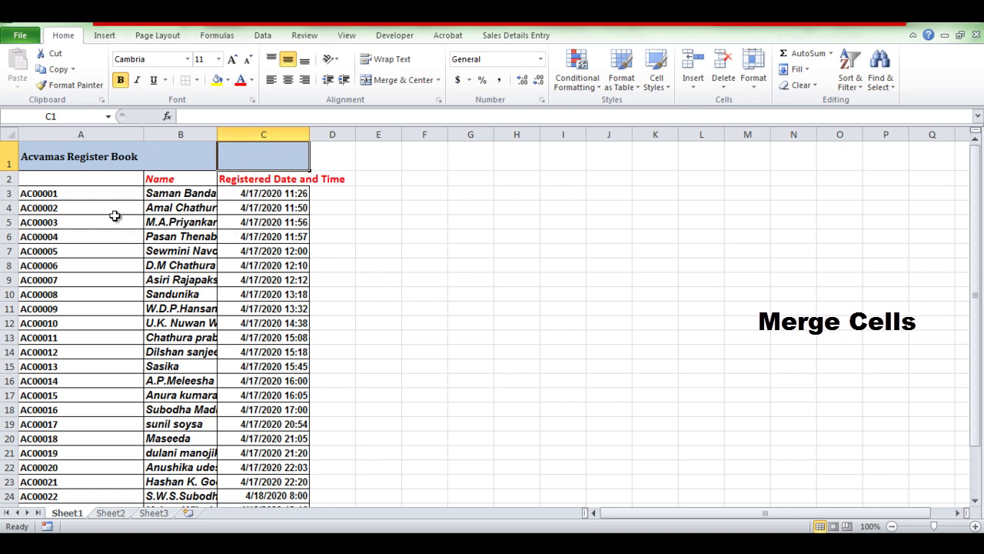
{"action": "left_click", "coordinate": [92, 163]}
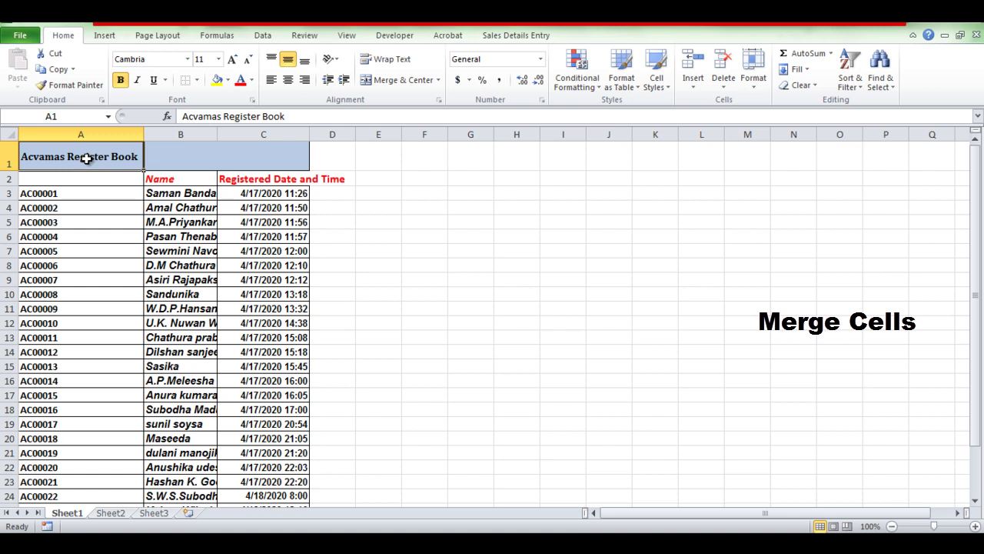
{"action": "mouse_move", "coordinate": [87, 158]}
{"action": "left_mouse_down"}
{"action": "mouse_move", "coordinate": [164, 173]}
{"action": "mouse_move", "coordinate": [264, 156]}
{"action": "left_mouse_up"}
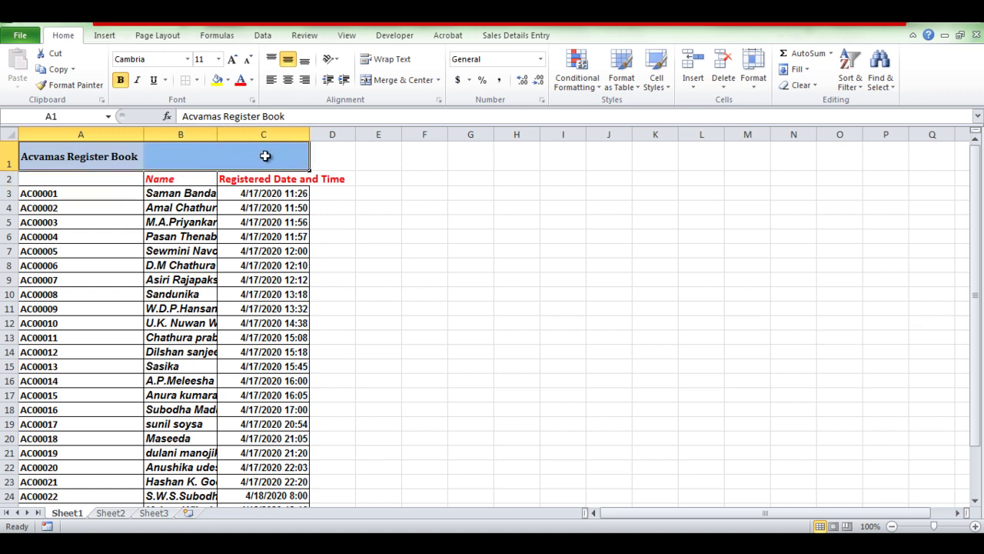
Merge and centre the title across cells A1:C1
{"action": "left_click", "coordinate": [409, 80]}
{"action": "left_click", "coordinate": [206, 220]}
{"action": "left_click", "coordinate": [238, 162]}
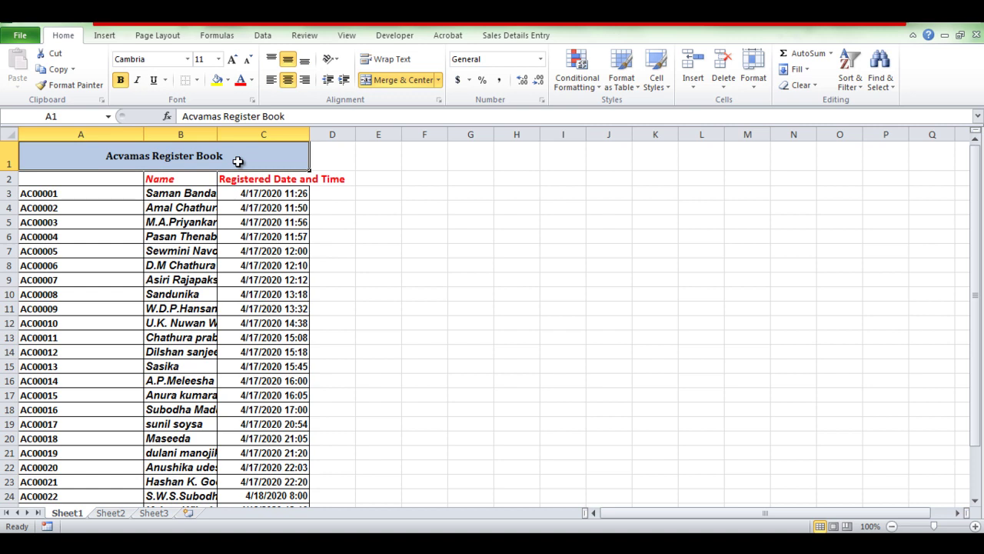
{"action": "left_click", "coordinate": [181, 239]}
{"action": "left_click", "coordinate": [241, 155]}
Unmerge the title cells and confirm A1, B1 and C1 are separate again
{"action": "left_click", "coordinate": [438, 82]}
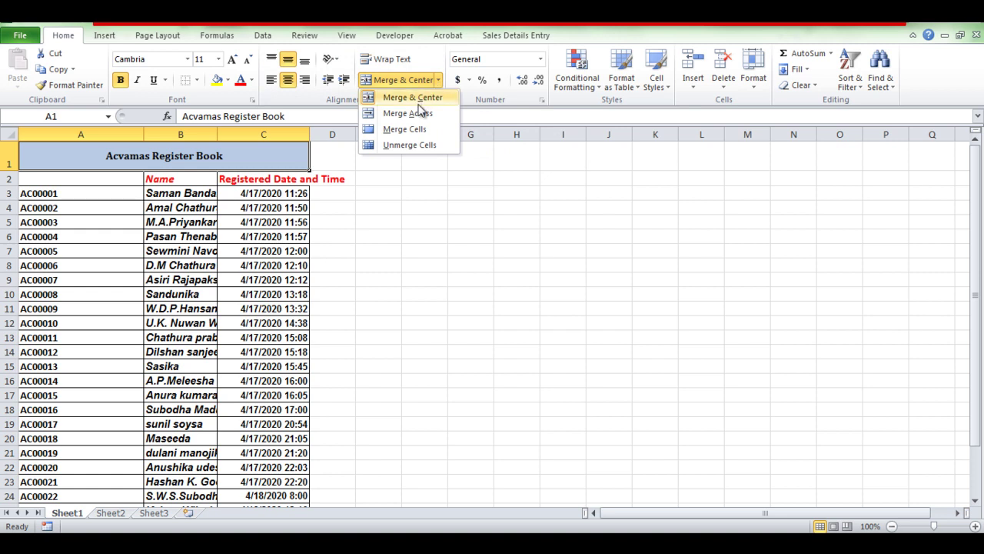
{"action": "left_click", "coordinate": [422, 151]}
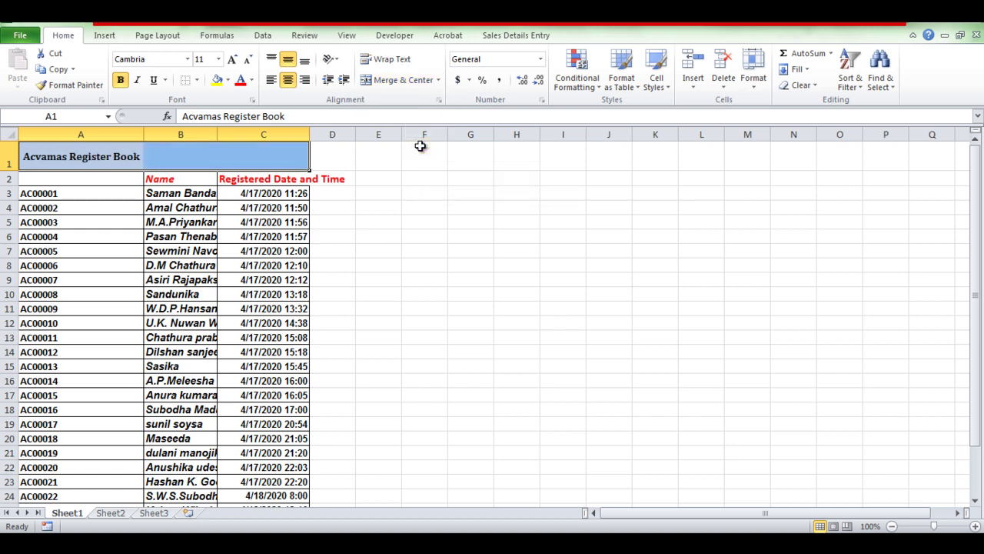
{"action": "left_click", "coordinate": [174, 159]}
{"action": "left_click", "coordinate": [240, 158]}
{"action": "left_click", "coordinate": [182, 157]}
{"action": "left_click", "coordinate": [128, 158]}
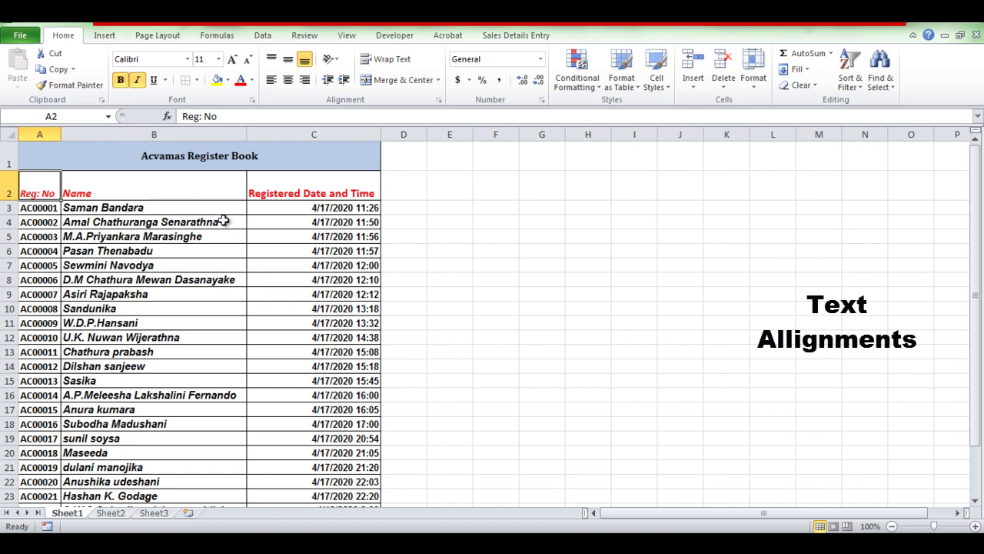
Try top, bottom, left and right alignments on headers A2:C2, settling on Middle Align and Center
{"action": "left_click_drag", "start_coordinate": [38, 186], "coordinate": [297, 187]}
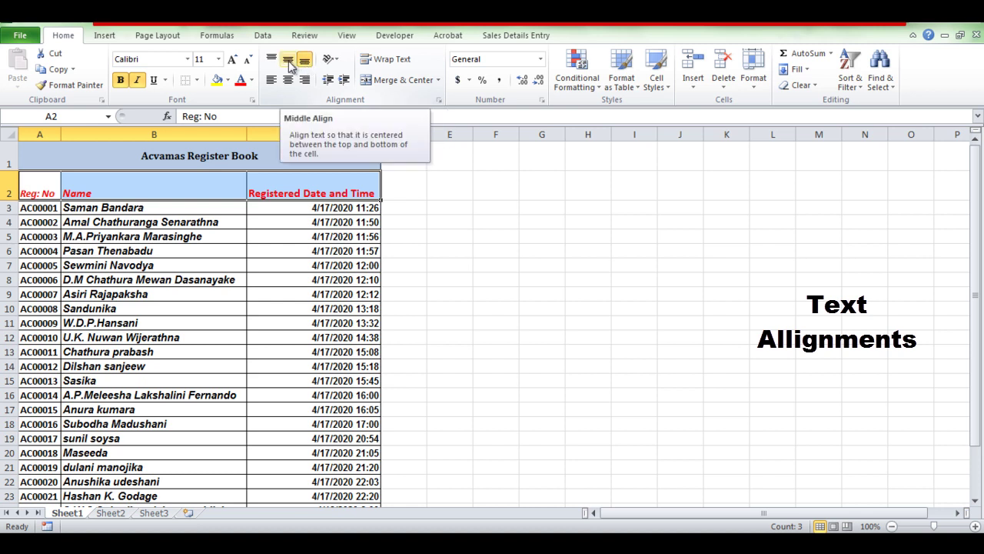
{"action": "left_click", "coordinate": [290, 65]}
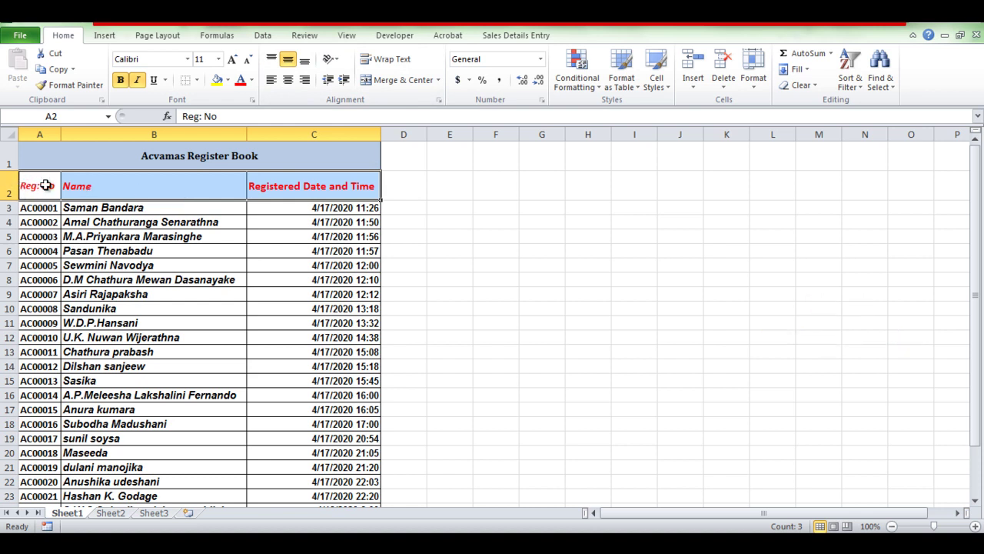
{"action": "left_click", "coordinate": [290, 83]}
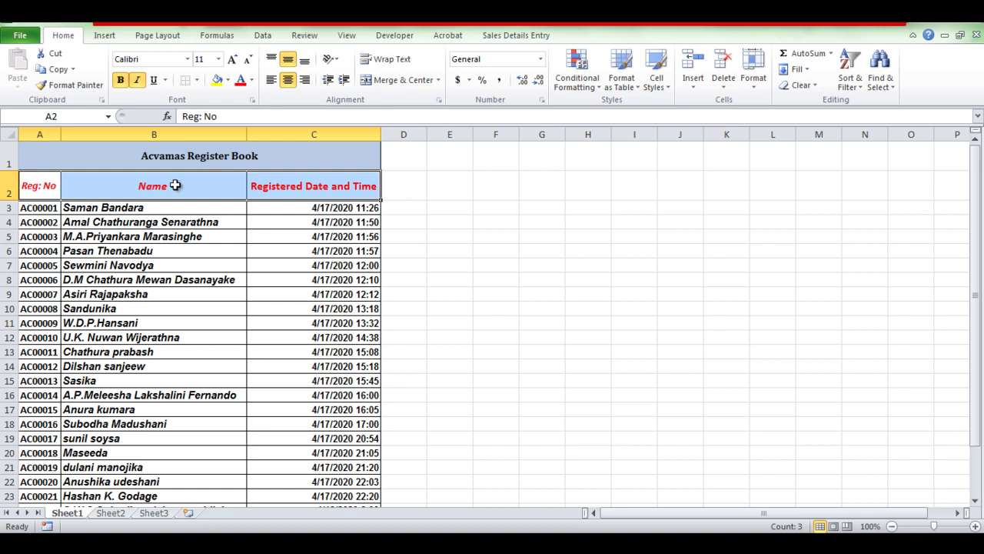
{"action": "left_click", "coordinate": [271, 60]}
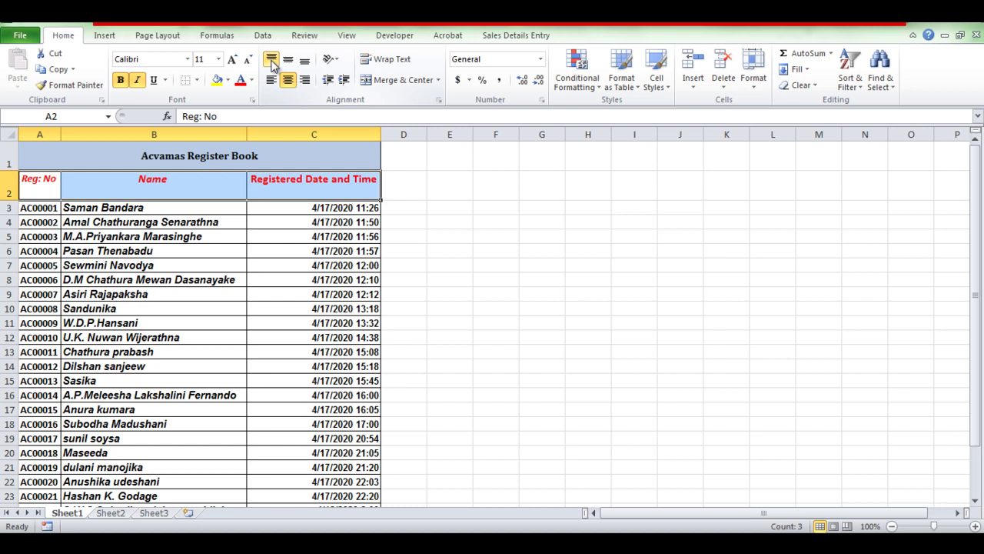
{"action": "left_click", "coordinate": [305, 60]}
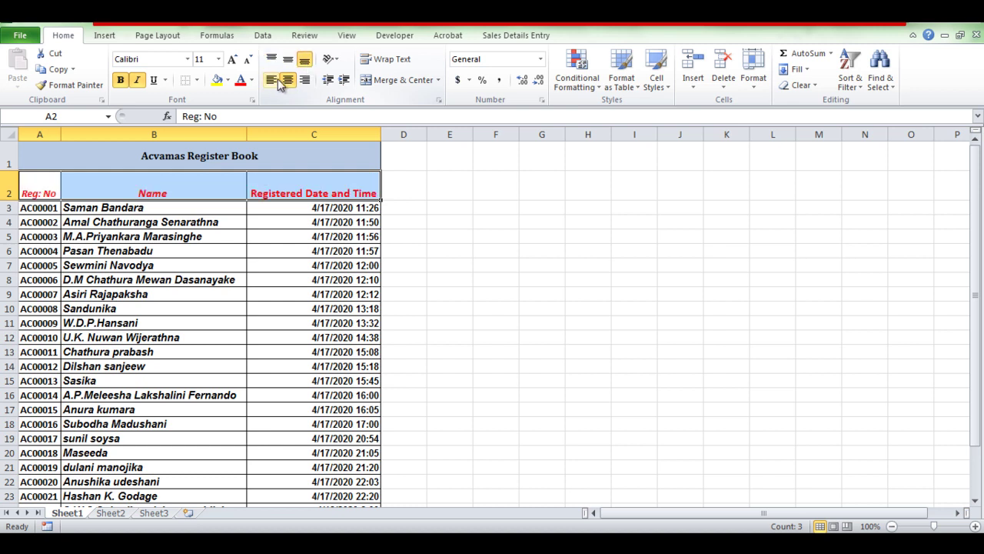
{"action": "left_click", "coordinate": [273, 81]}
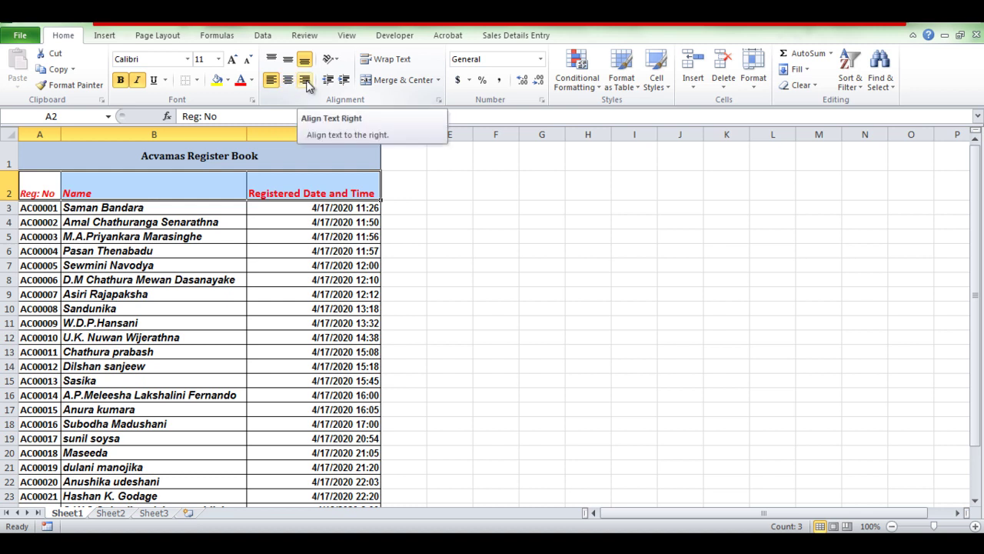
{"action": "left_click", "coordinate": [305, 80]}
{"action": "left_click", "coordinate": [287, 82]}
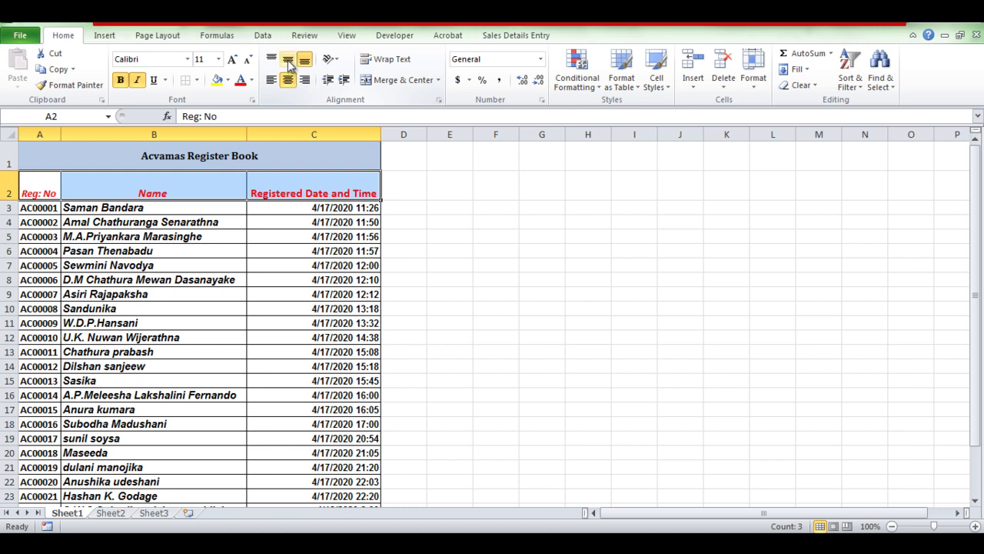
{"action": "left_click", "coordinate": [289, 62]}
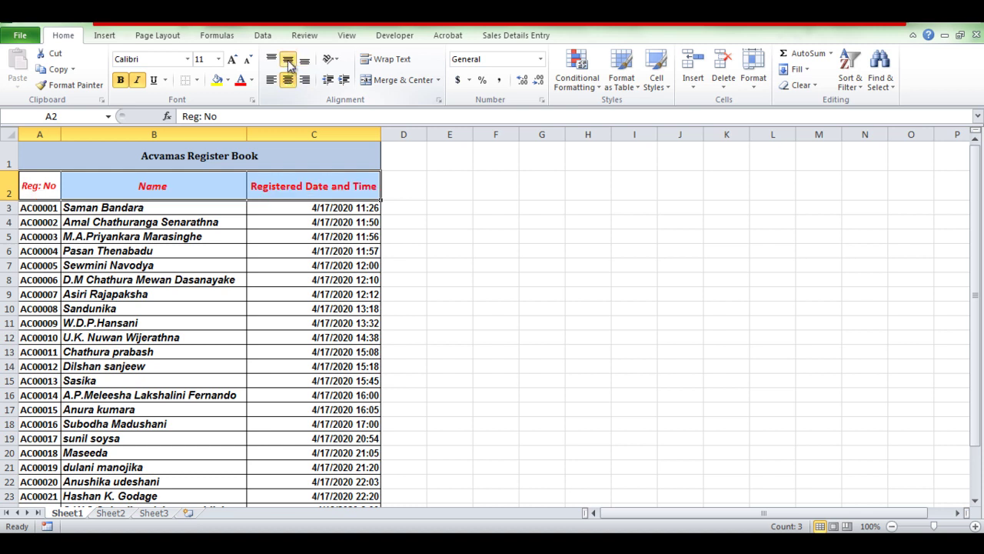